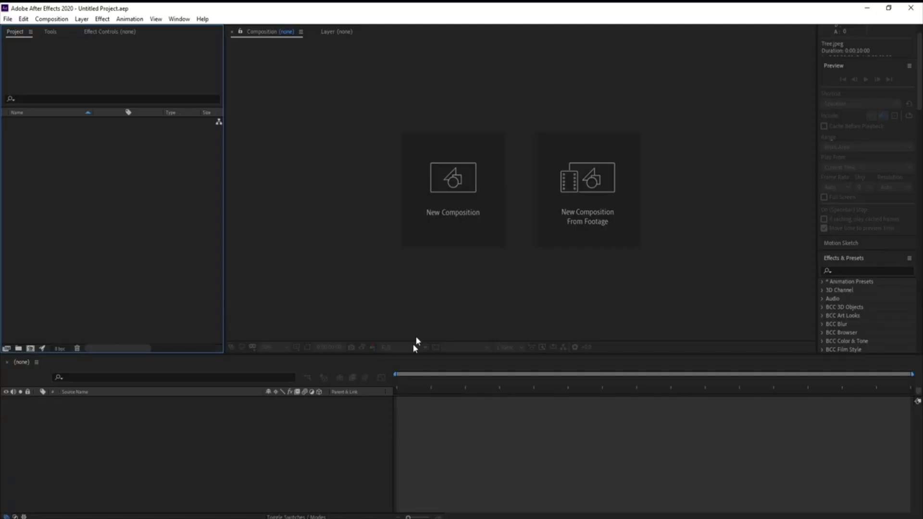
- Create a new 1920 x 1080 composition at 30 fps with a duration of 10 seconds
click(426, 206)
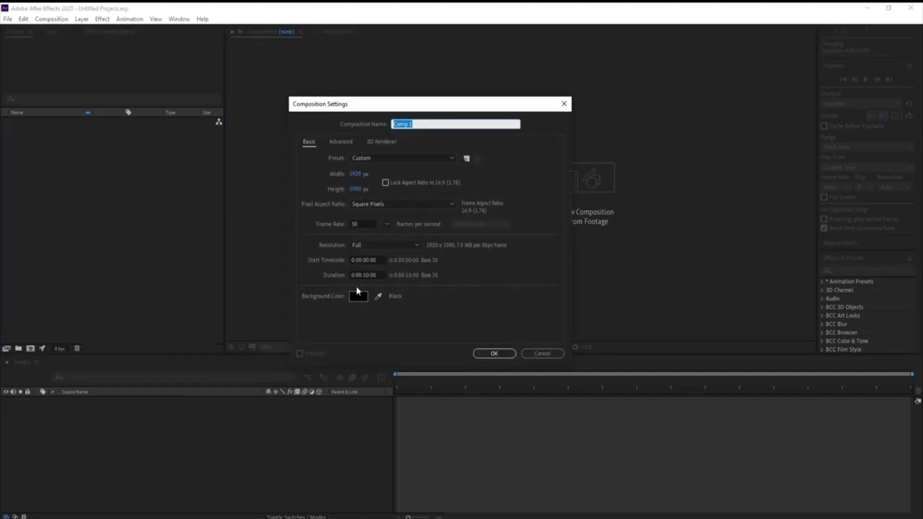
click(494, 353)
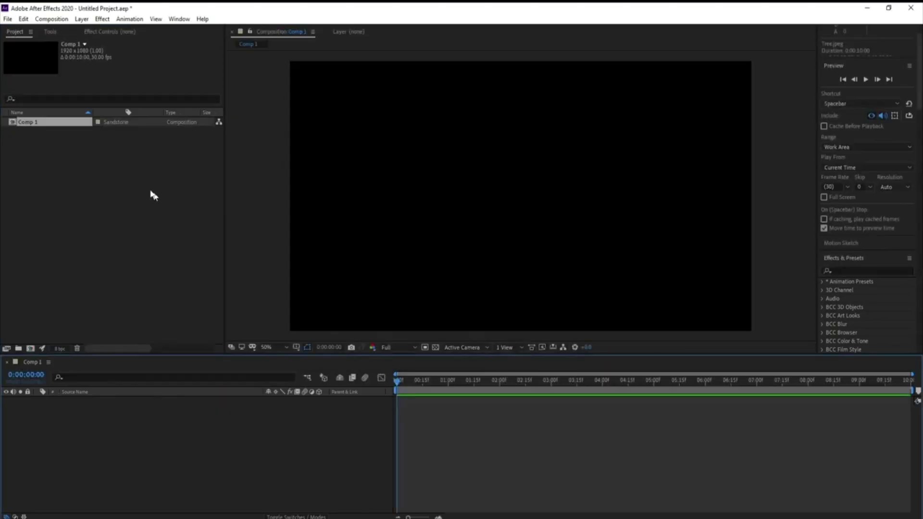
- Import the Tree JPEG image and add it as a layer in the composition
click(8, 19)
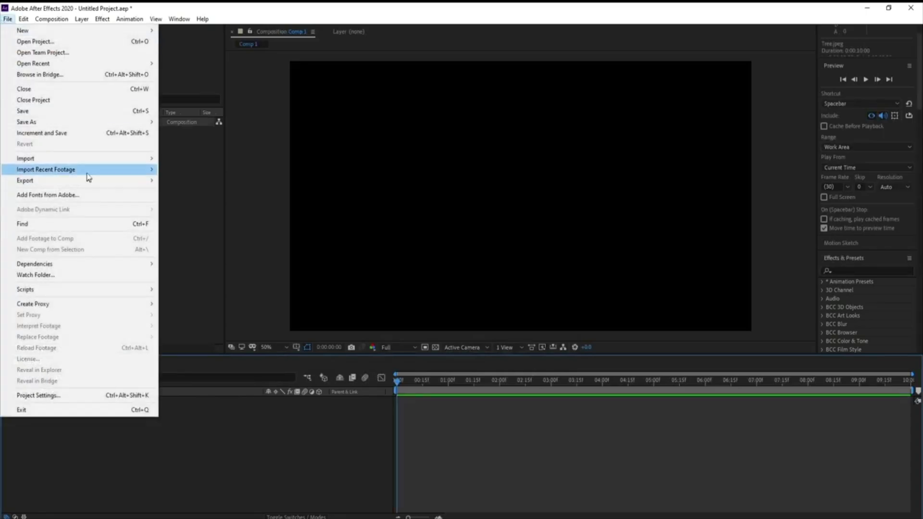
mouse_move(144, 158)
click(179, 159)
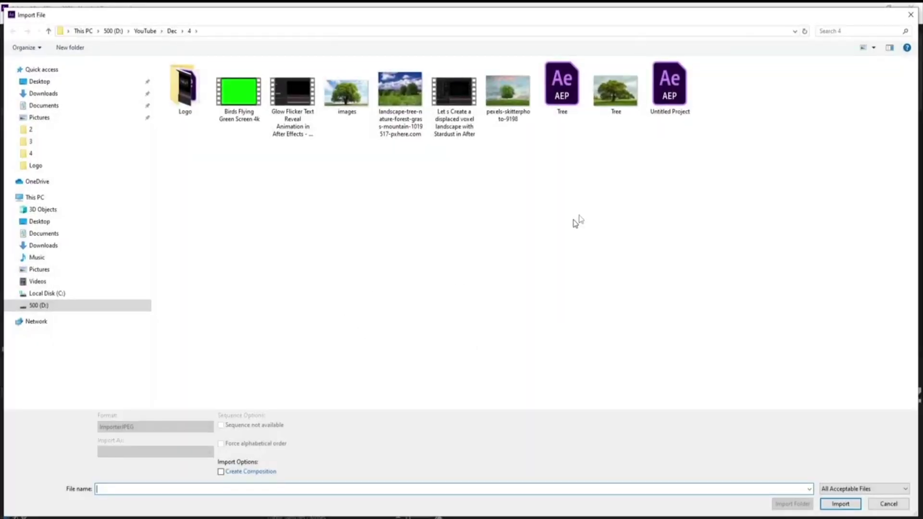
double_click(610, 113)
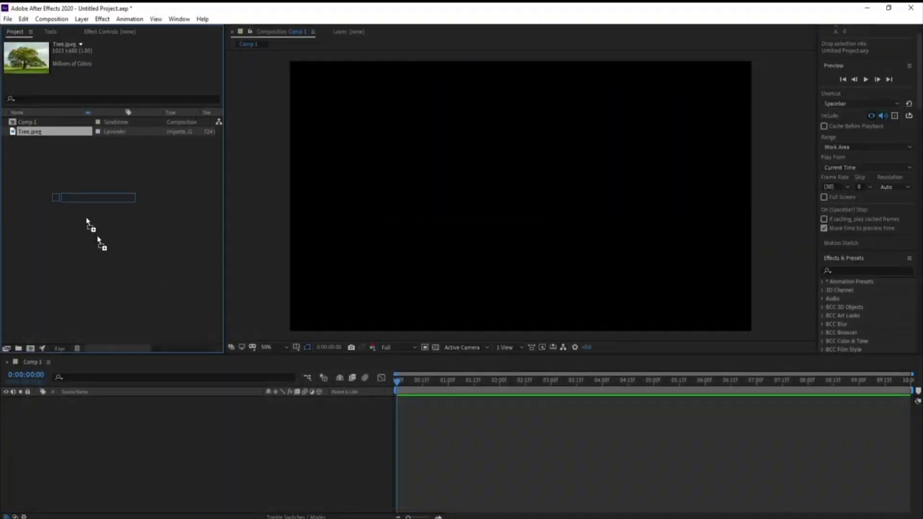
key(ctrl+slash)
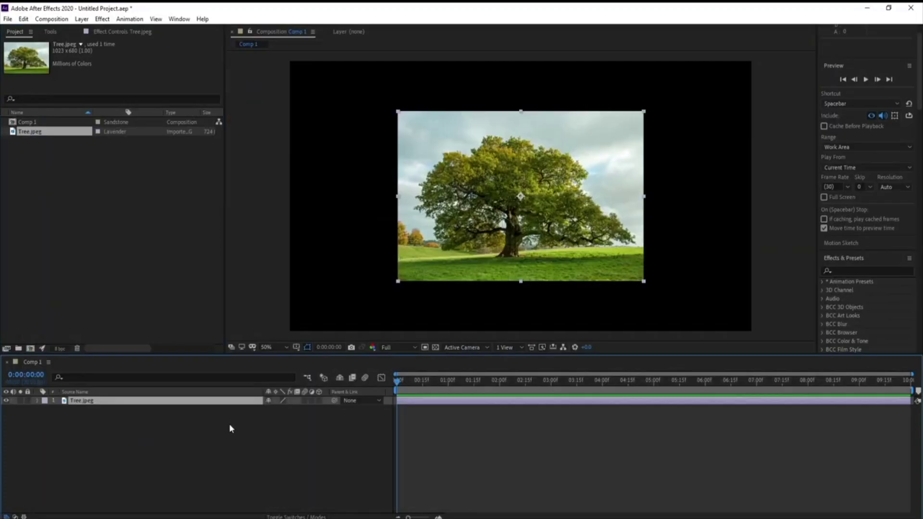
- Scale the tree layer to 204% and shift it slightly left to about 920, 536 so it fills the frame
key(s)
drag(291, 415, 357, 407)
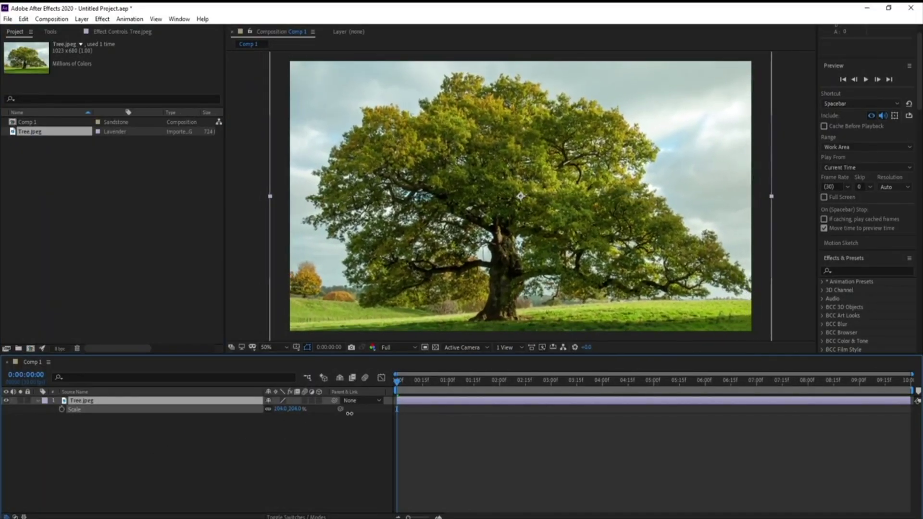
drag(537, 227, 526, 225)
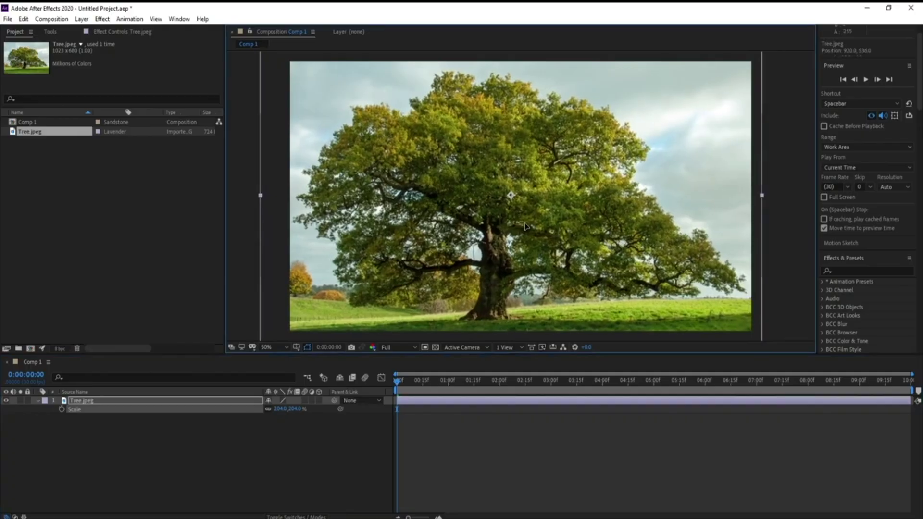
- Start a Pen tool mask on the tree layer, tracing the crown's outer edge from the lower-left branches over the top to the lower-right branch tip
click(172, 406)
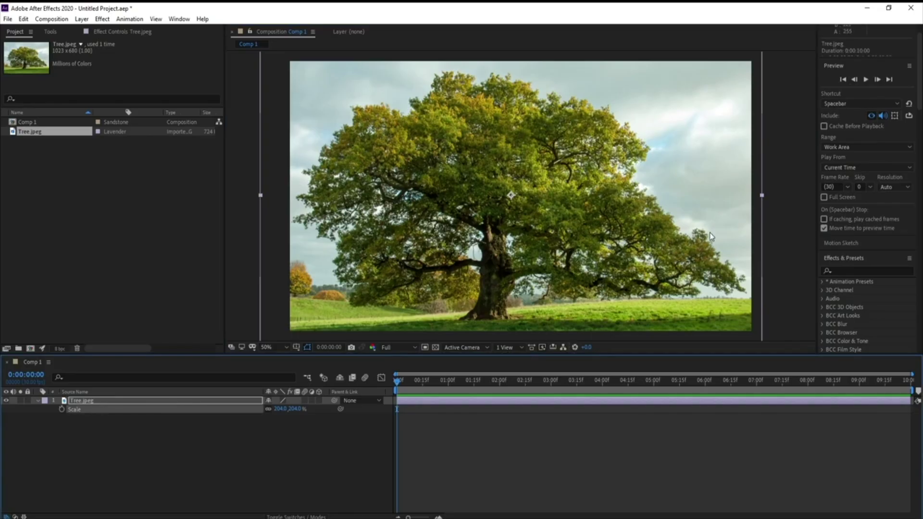
click(55, 33)
click(115, 44)
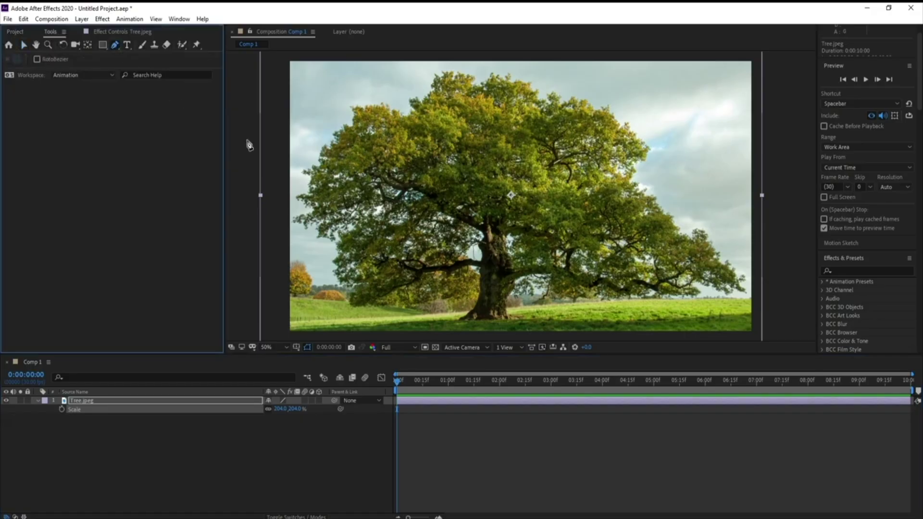
key(space)
drag(374, 195, 388, 174)
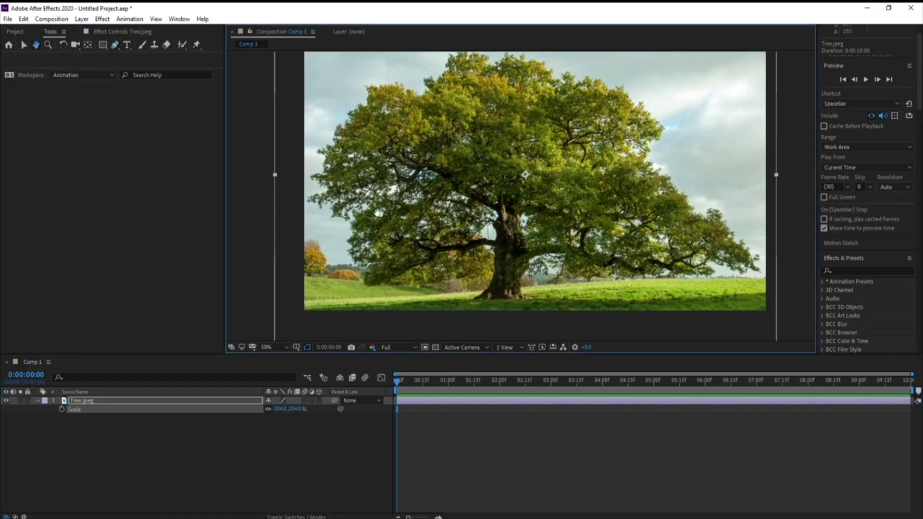
click(350, 263)
click(339, 234)
click(325, 224)
click(320, 214)
click(308, 202)
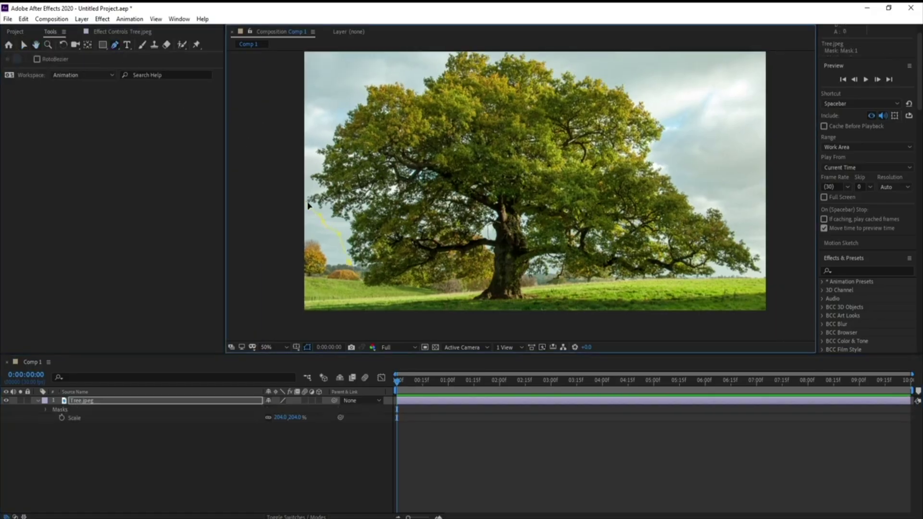
click(307, 192)
click(311, 161)
drag(313, 142, 321, 131)
click(340, 113)
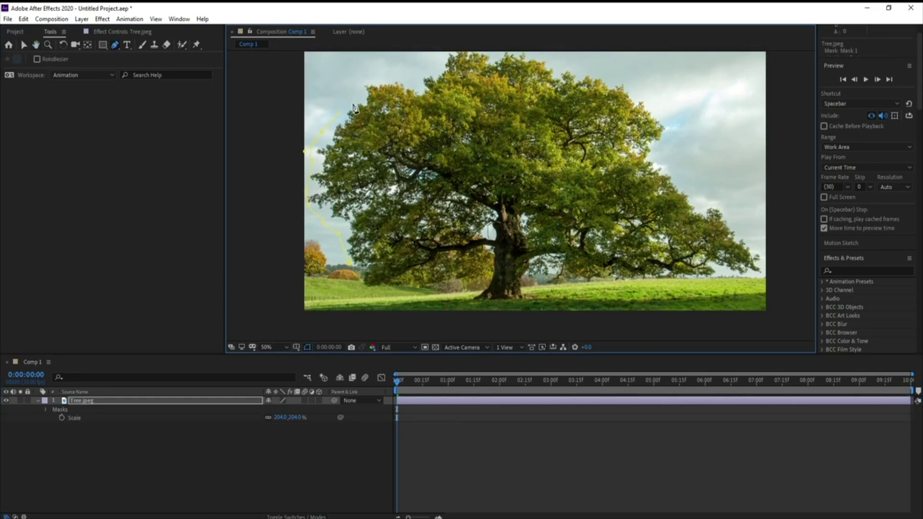
drag(360, 88, 374, 79)
key(space)
drag(450, 91, 641, 156)
click(659, 172)
drag(637, 196, 682, 227)
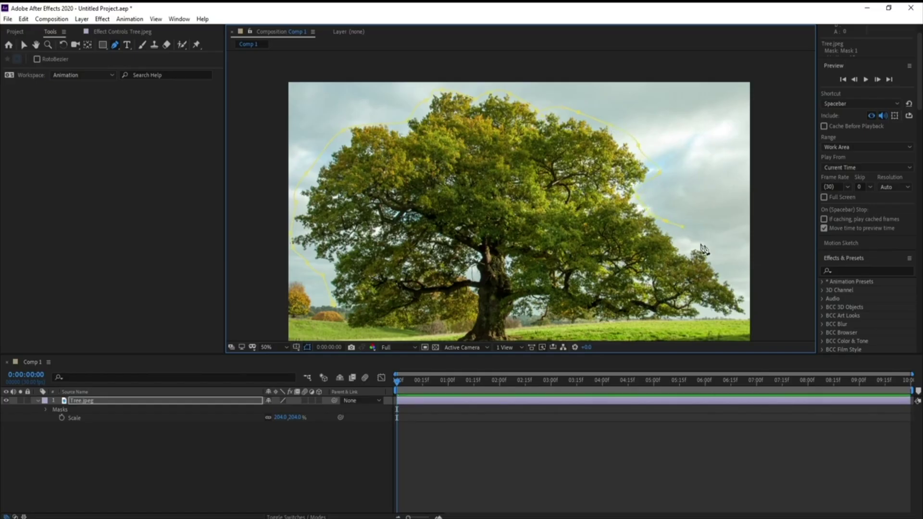
click(726, 257)
click(750, 308)
- Trace the mask's inner edge back through the middle of the foliage and close the path at its starting point
click(714, 318)
click(665, 292)
drag(601, 245, 587, 233)
drag(546, 206, 499, 197)
drag(448, 191, 412, 198)
drag(377, 213, 371, 234)
drag(365, 260, 362, 271)
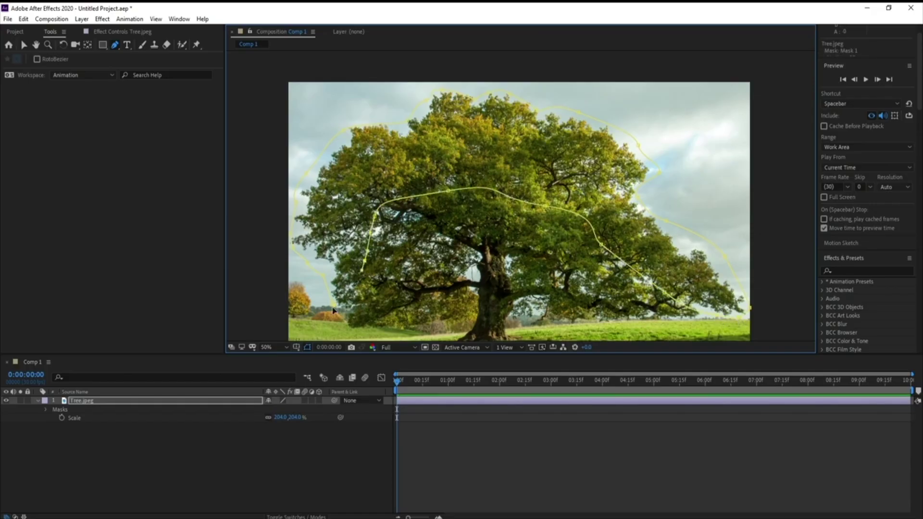
click(334, 306)
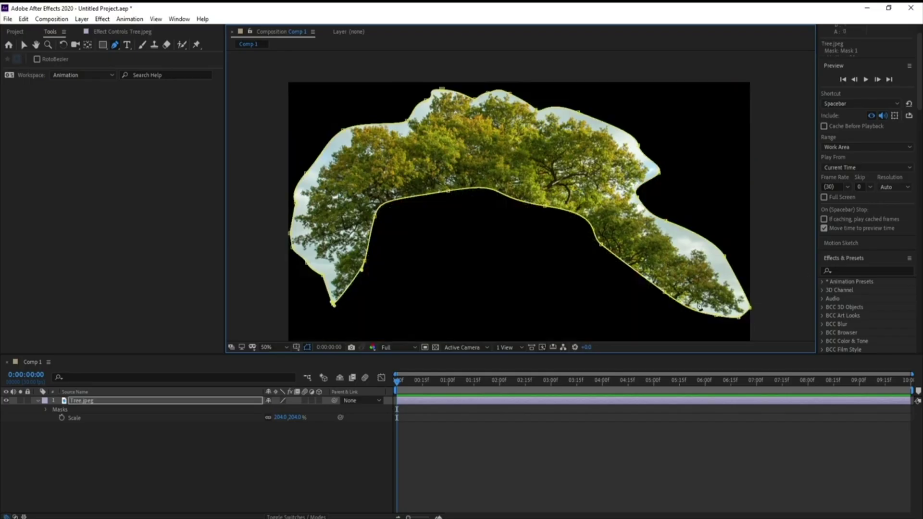
- Set the feather of the tree layer's mask to 80 pixels
click(44, 410)
click(54, 418)
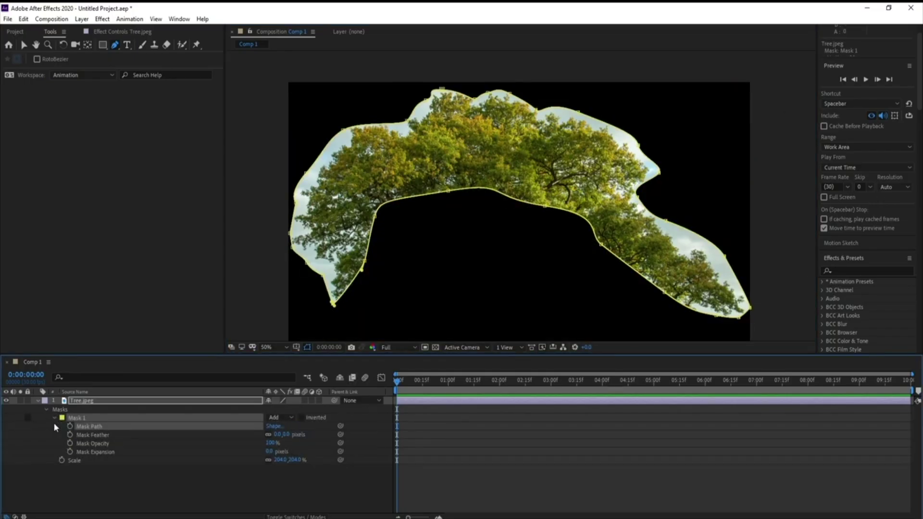
click(277, 434)
key(Return)
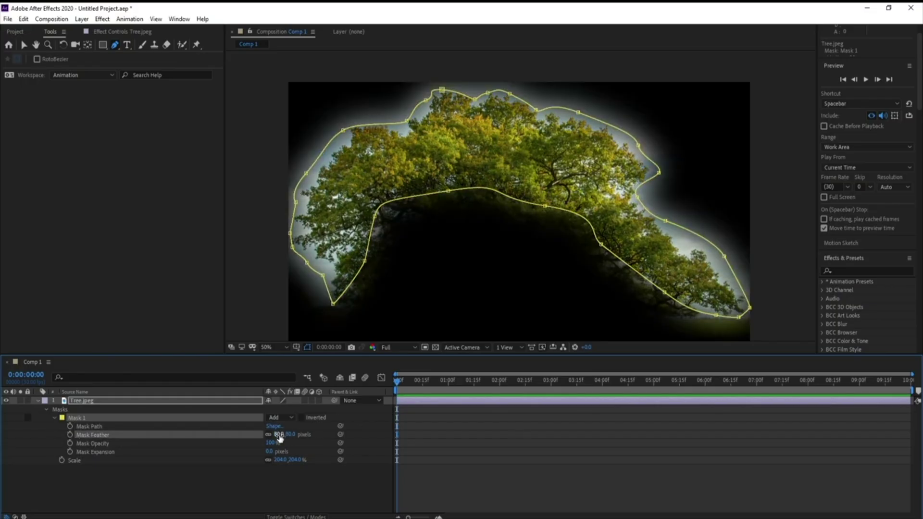
- Find the Turbulent Displace effect and apply it to the tree layer
click(849, 272)
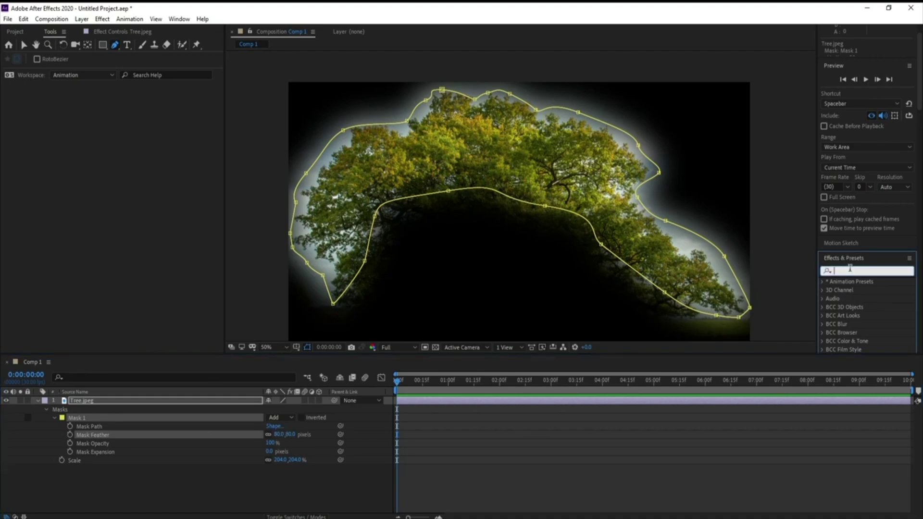
text(tur)
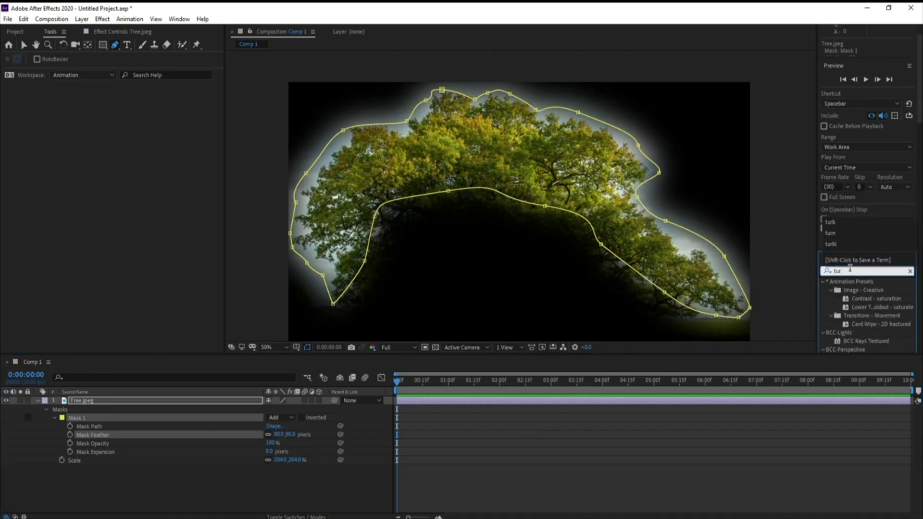
text(b)
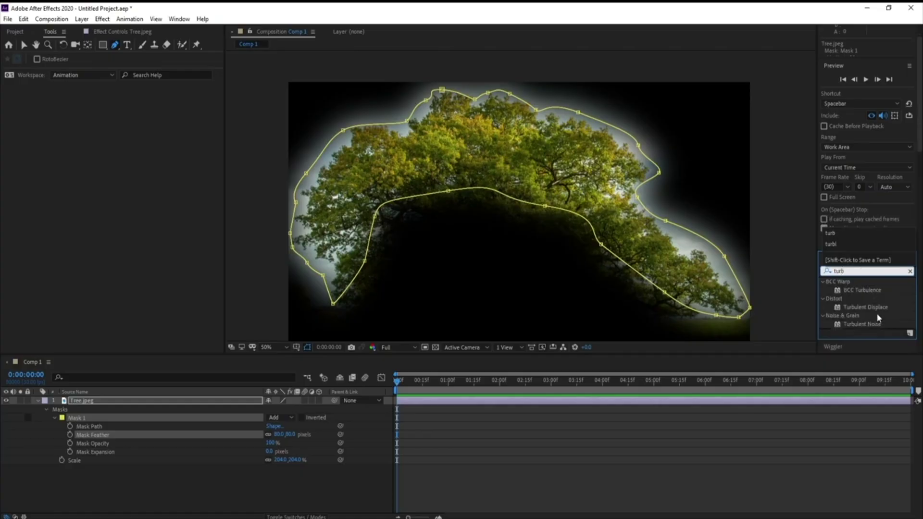
double_click(865, 307)
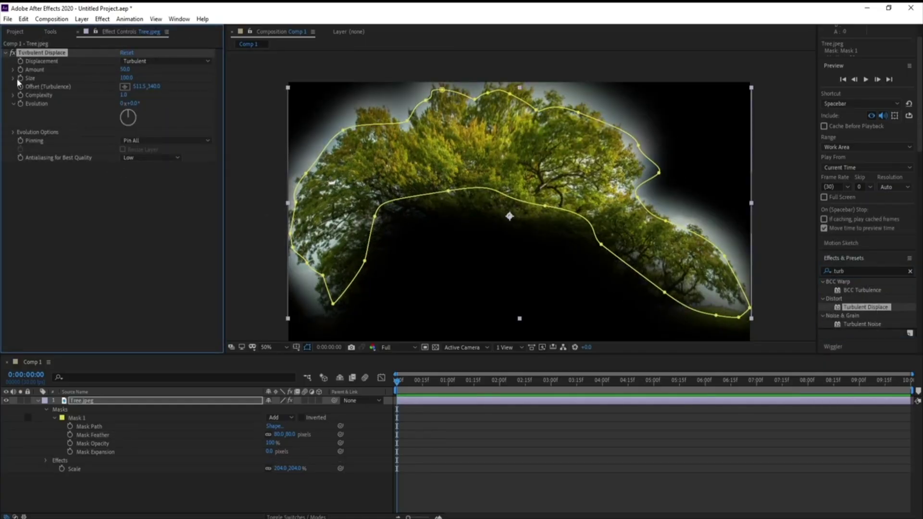
- Set the Turbulent Displace Amount to 70 and its Size to 2.5
click(124, 69)
text(70)
key(Return)
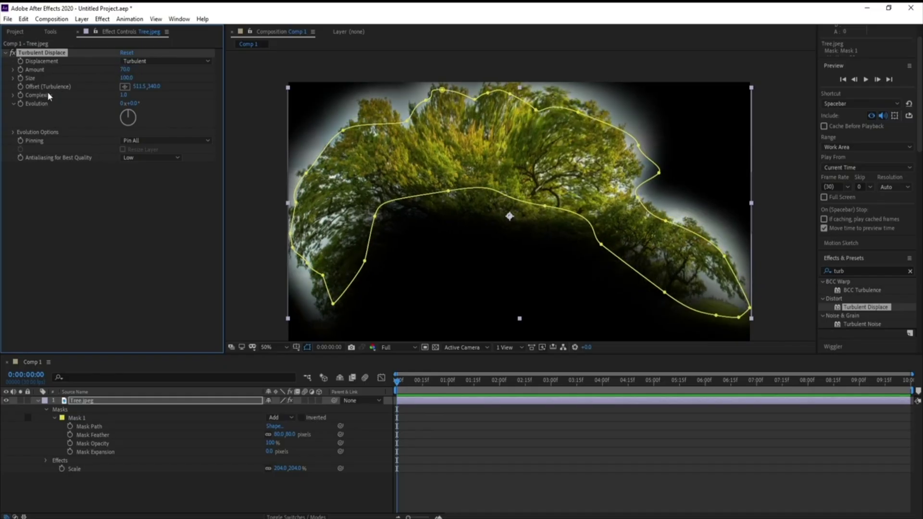
click(126, 77)
text(3)
key(Return)
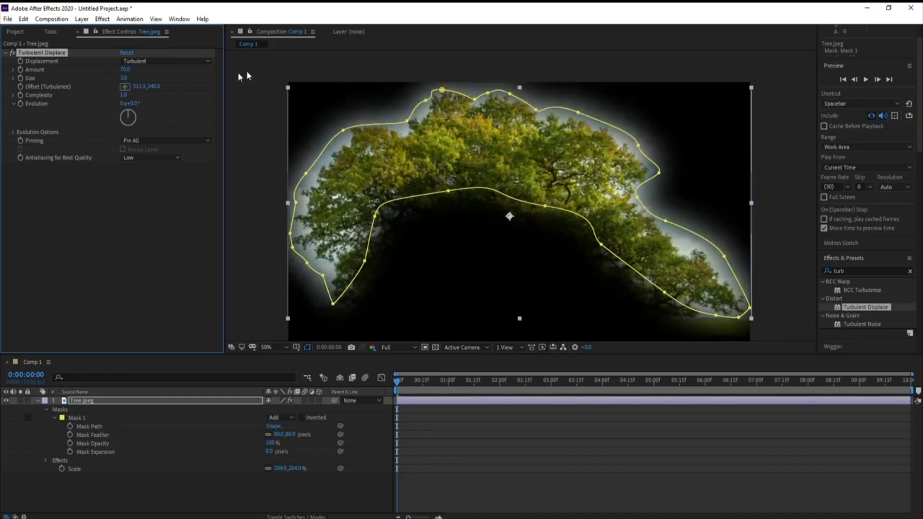
click(125, 77)
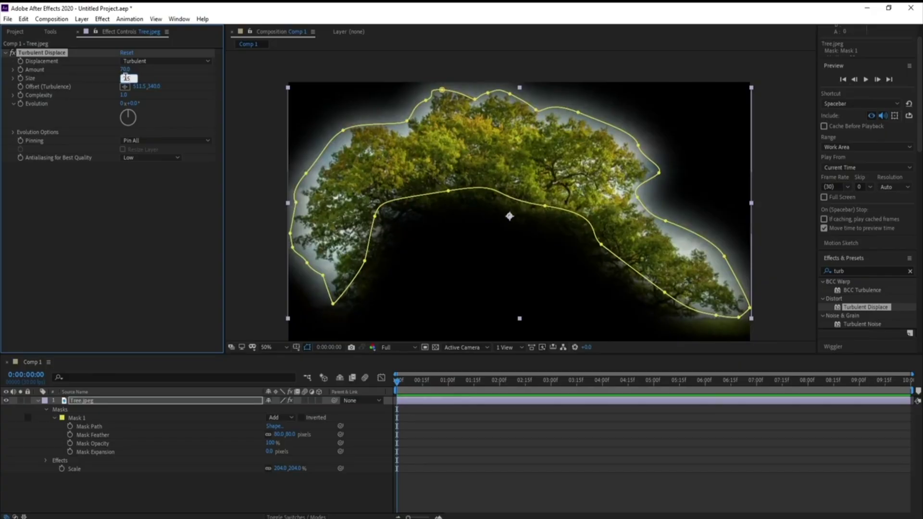
key(Return)
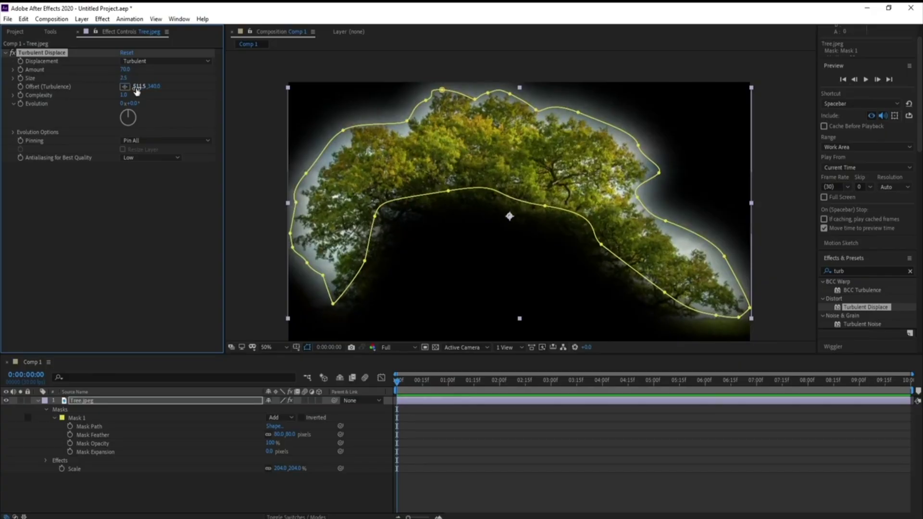
- Add the expression time*500 to the Evolution property of Turbulent Displace
alt+click(21, 103)
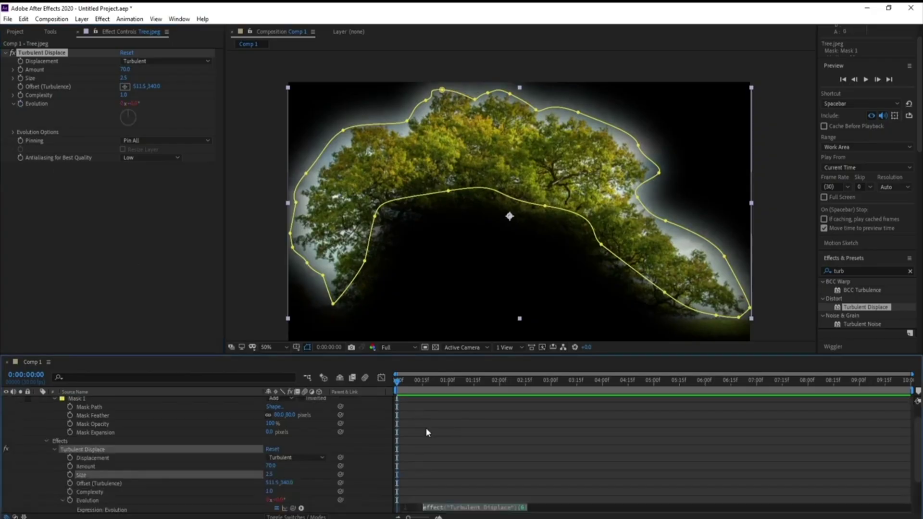
text(t)
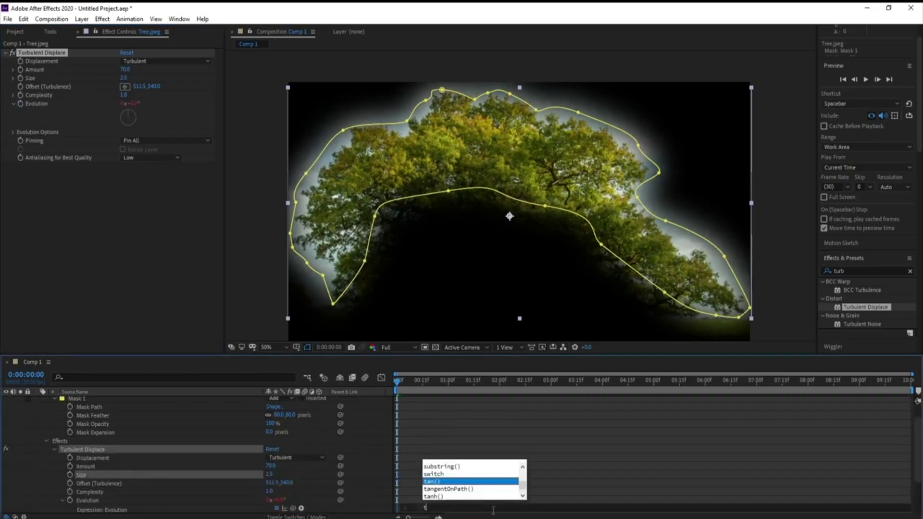
text(ime)
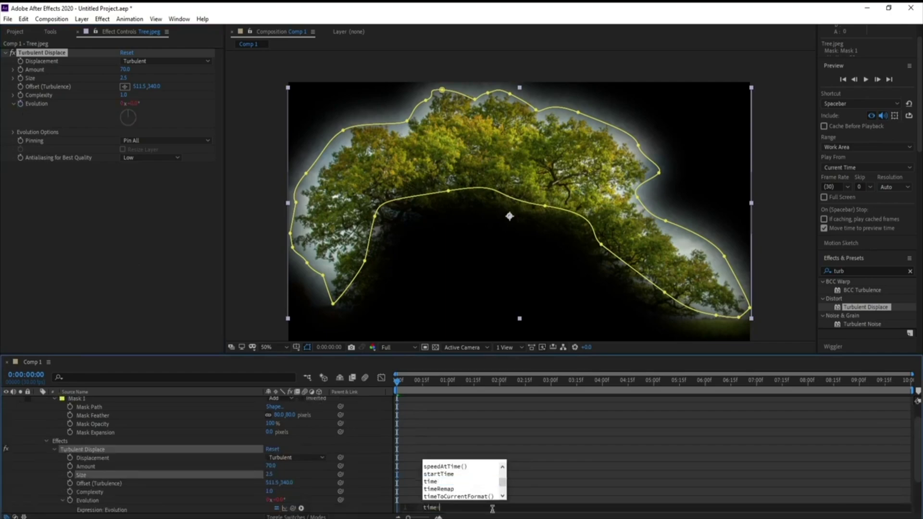
text(*)
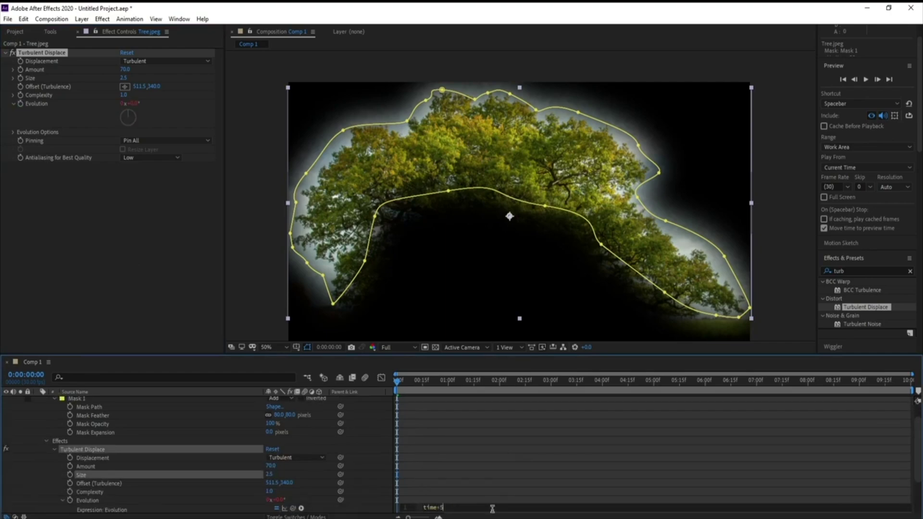
click(270, 304)
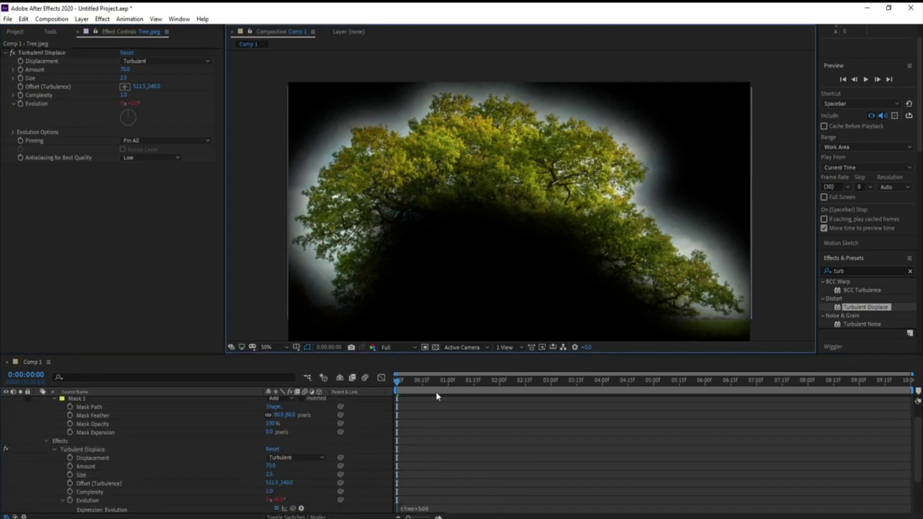
- Add a Mask 1 reference in Turbulent Displace's compositing options and hide the mask outline in the composition view
scroll(197, 434, down, 1)
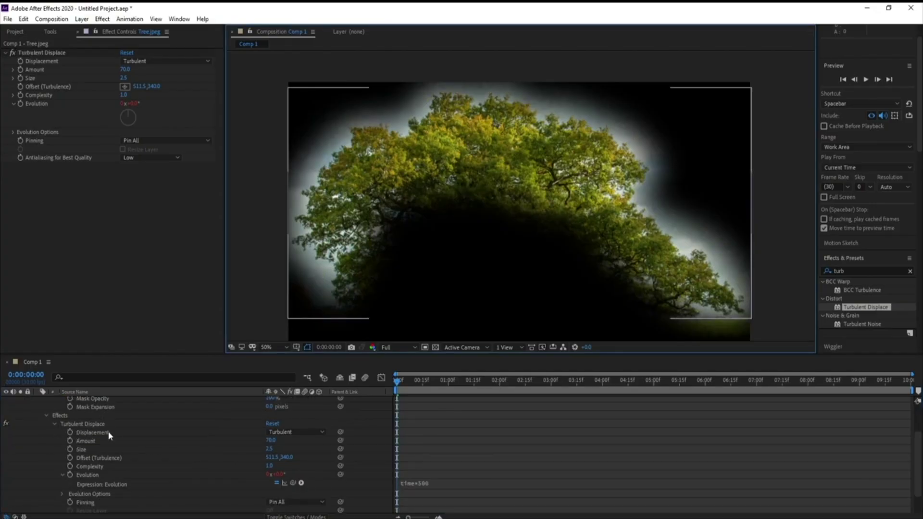
scroll(109, 496, down, 1)
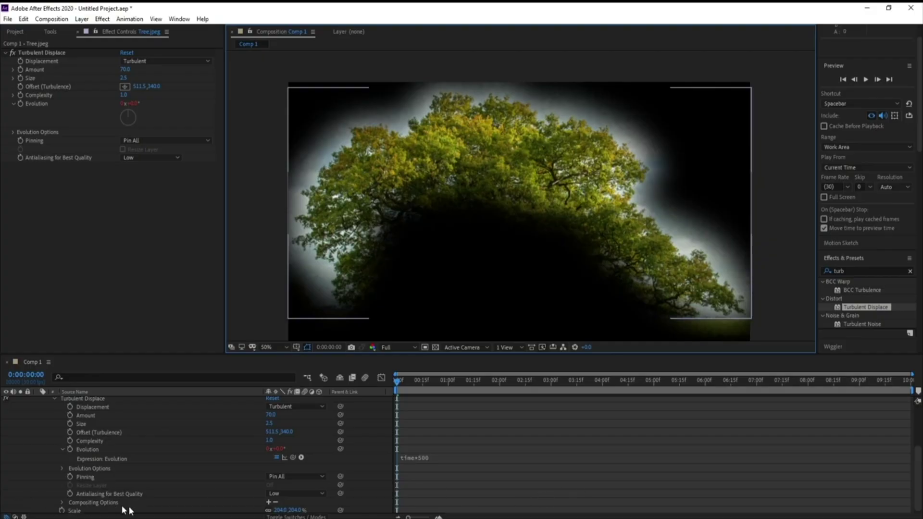
click(269, 502)
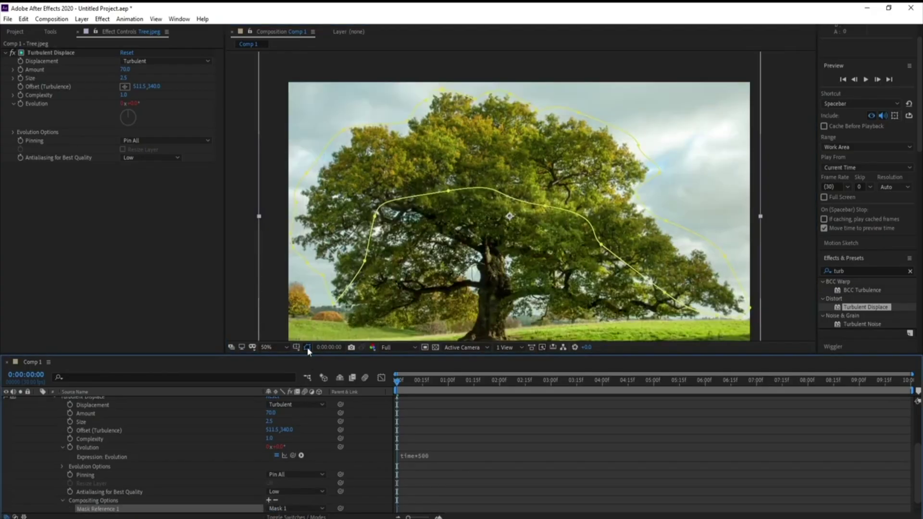
click(308, 349)
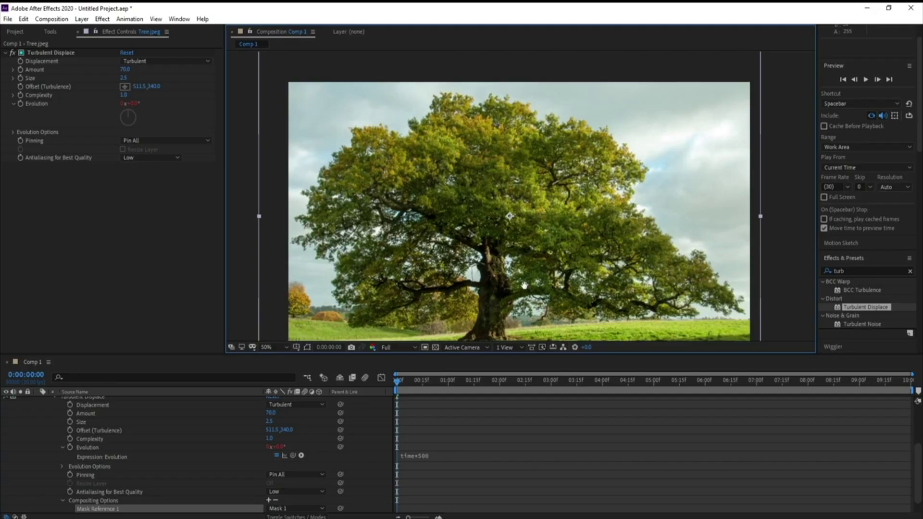
- Preview the composition's playback to check the foliage motion
drag(521, 282, 519, 260)
key(space)
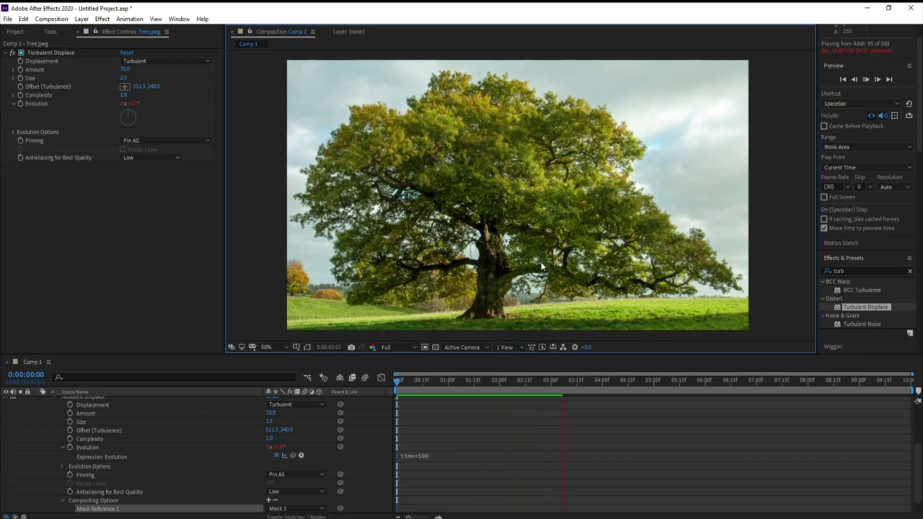
key(space)
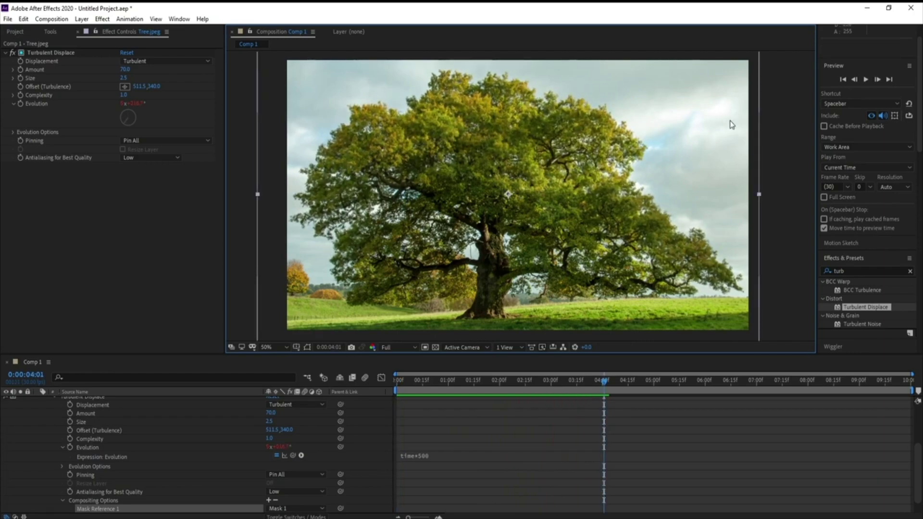
- Collapse the tree layer's properties and apply the CC Slant distort effect to the layer
scroll(121, 440, up, 3)
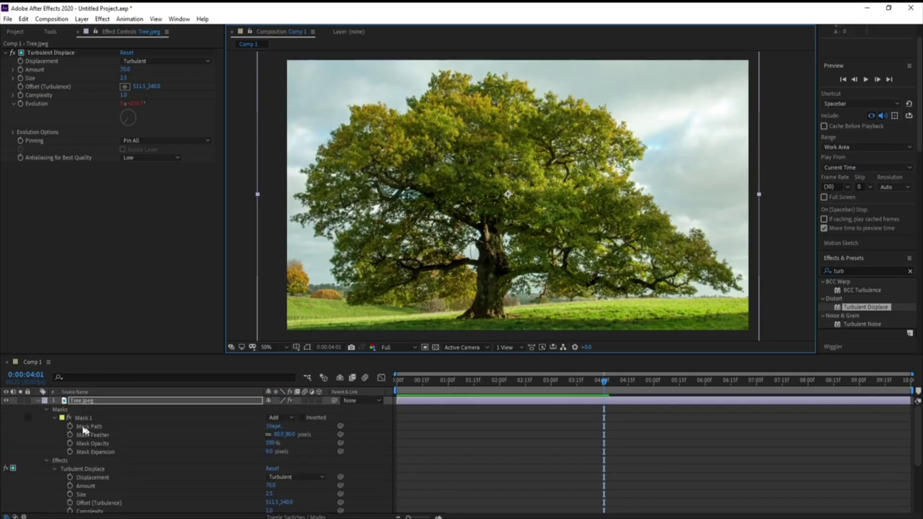
click(37, 401)
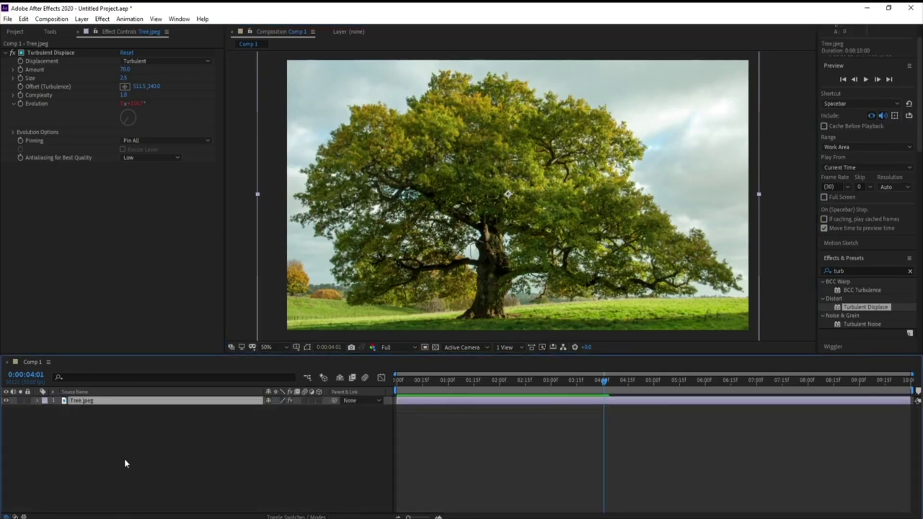
click(102, 19)
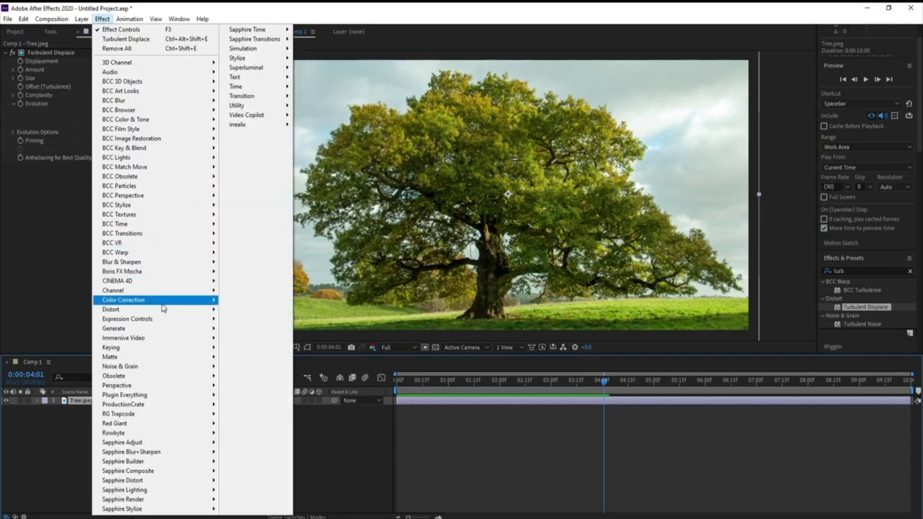
mouse_move(193, 310)
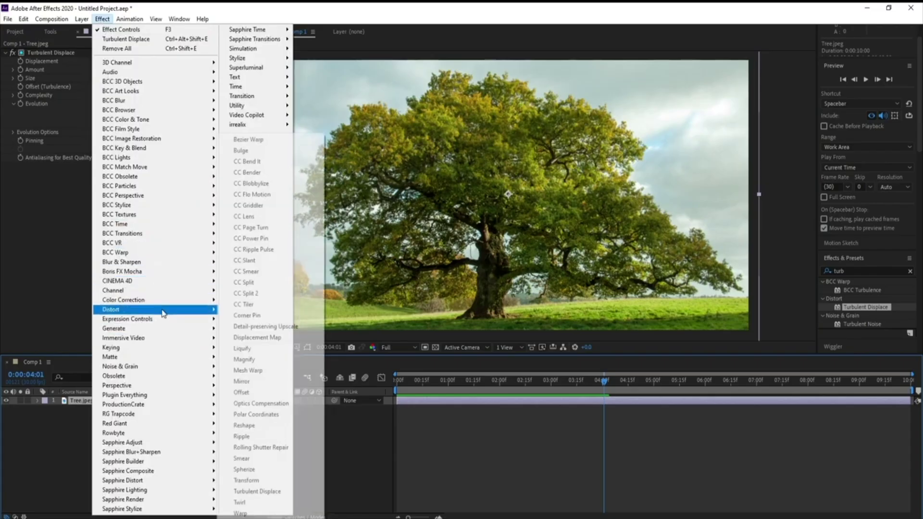
click(255, 260)
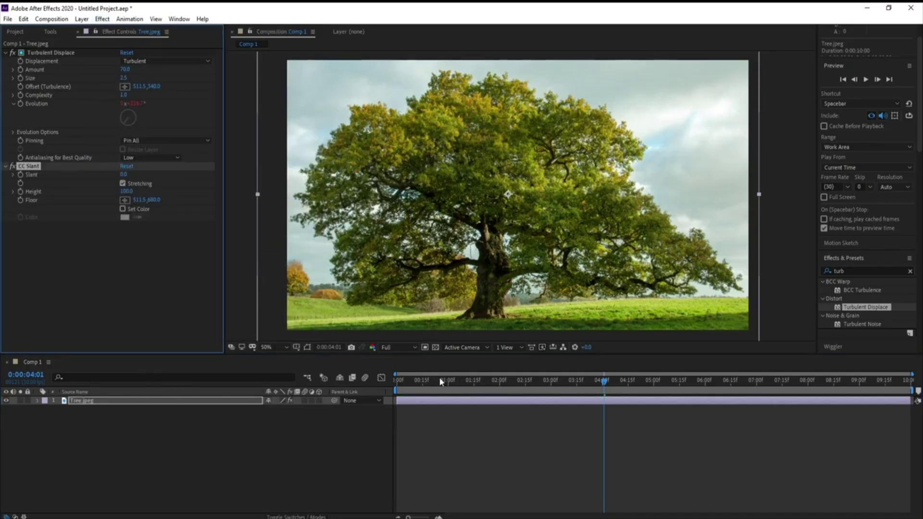
- Keyframe CC Slant's Slant from 0 at the composition's start to 15 at its last frame, 0:00:09:29
click(398, 384)
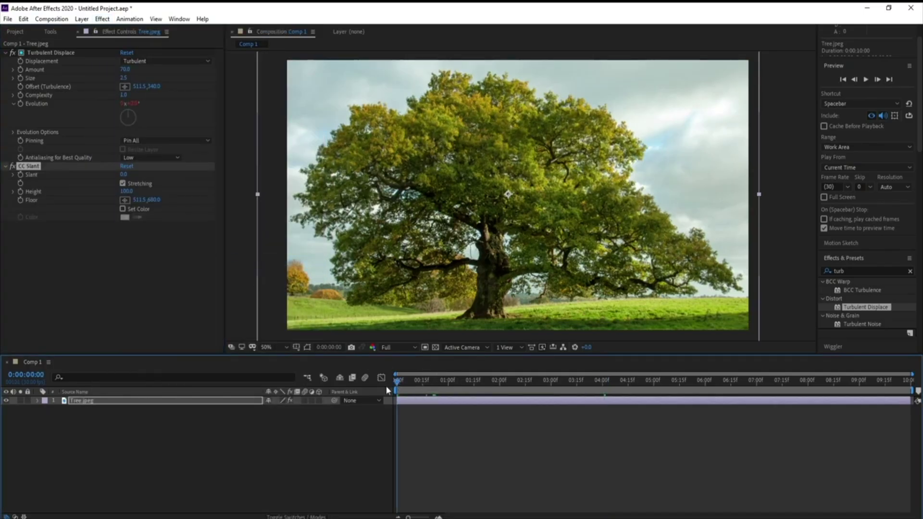
click(19, 176)
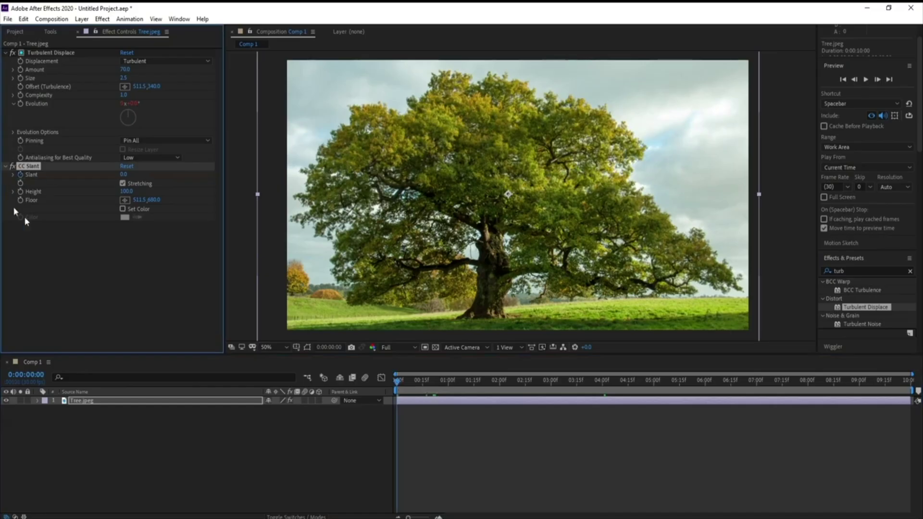
click(906, 380)
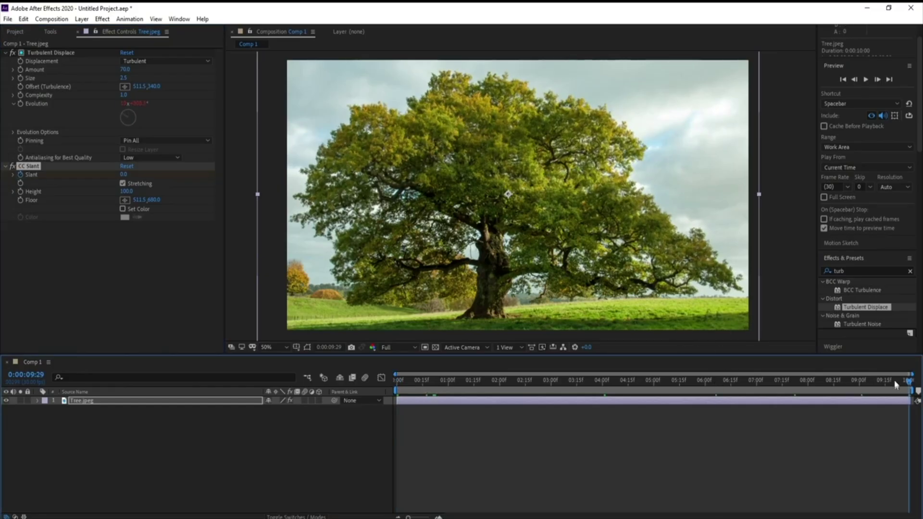
click(124, 174)
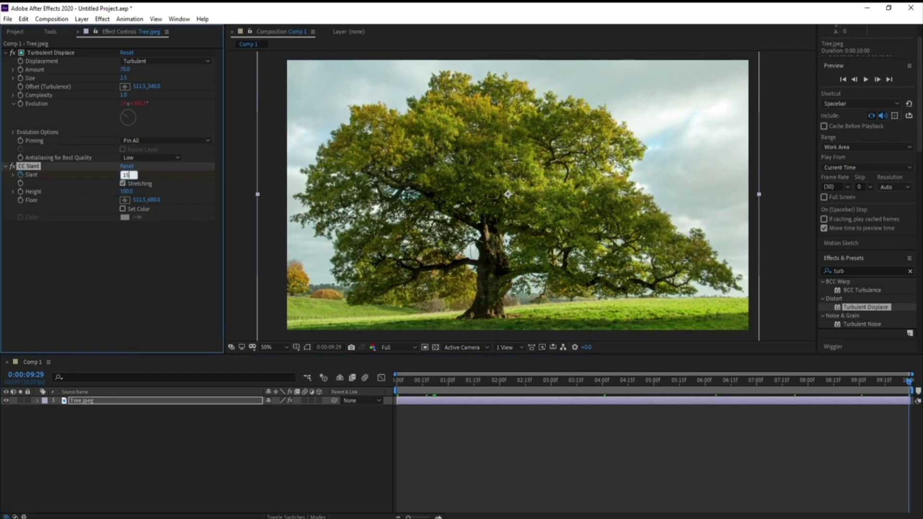
key(Return)
drag(359, 123, 373, 144)
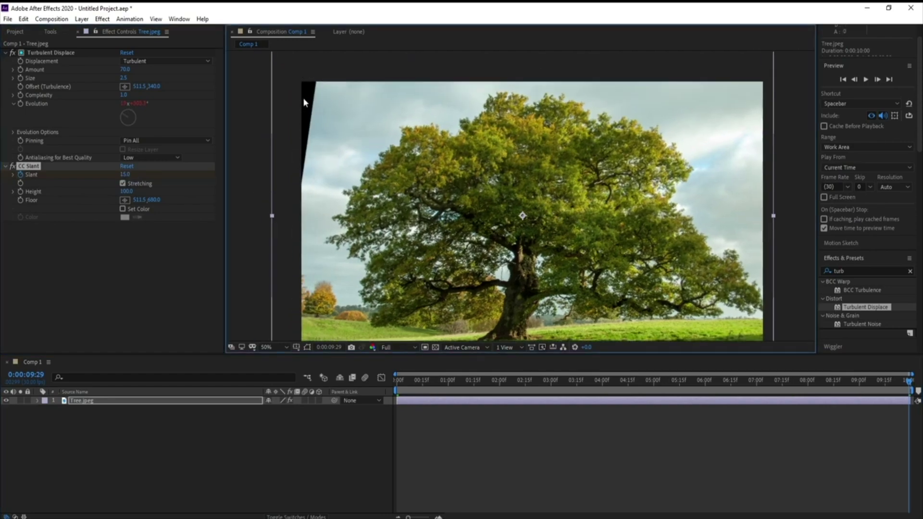
- Apply Motion Tile to the tree layer, ordered above CC Slant, with an Output Width of 140
double_click(859, 270)
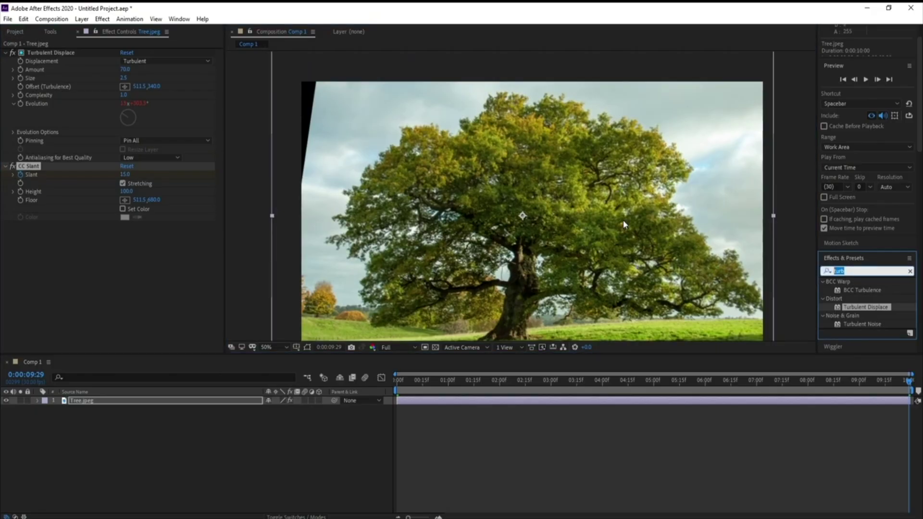
text(motion)
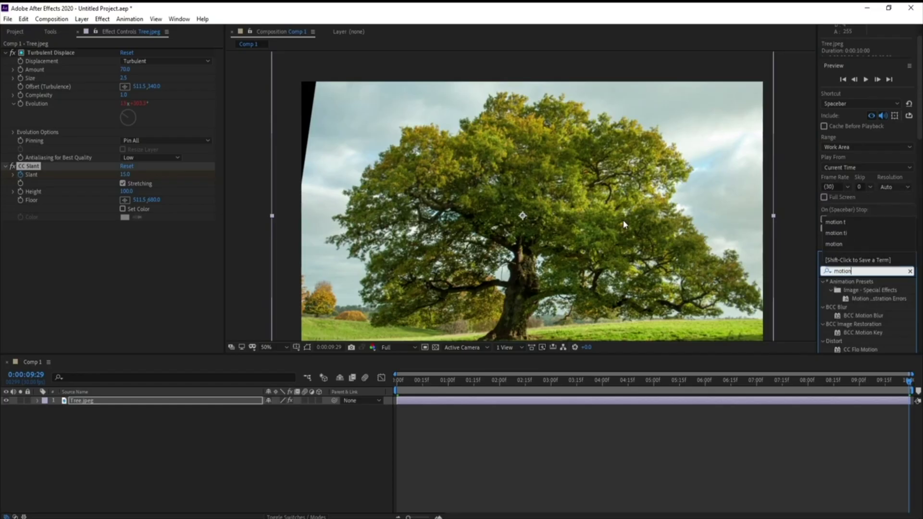
text( t)
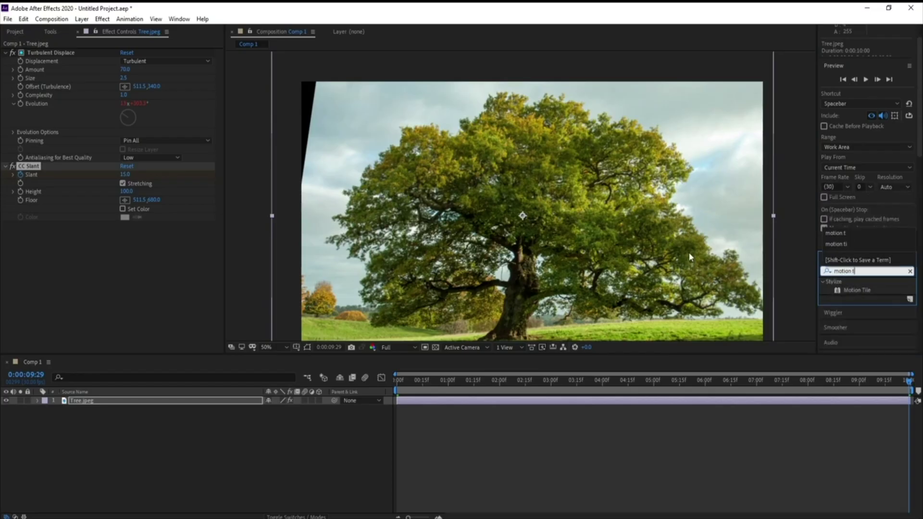
double_click(855, 290)
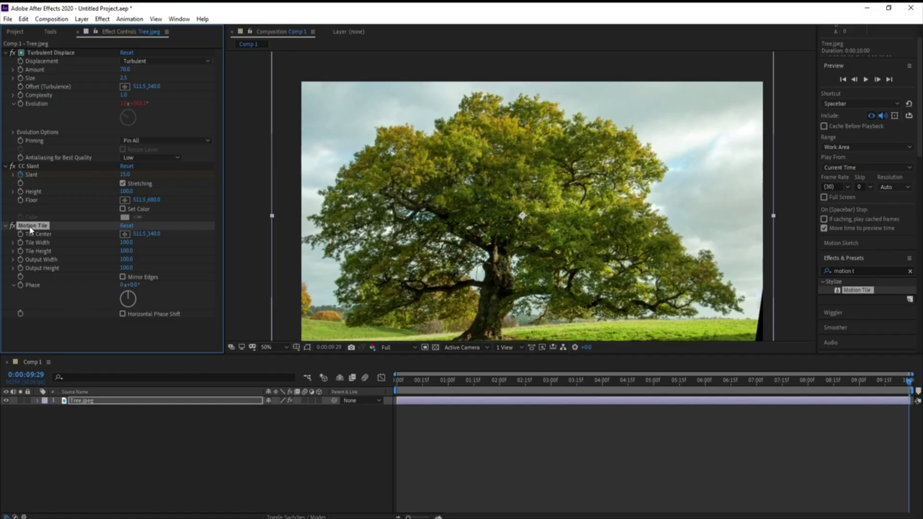
drag(30, 230, 32, 168)
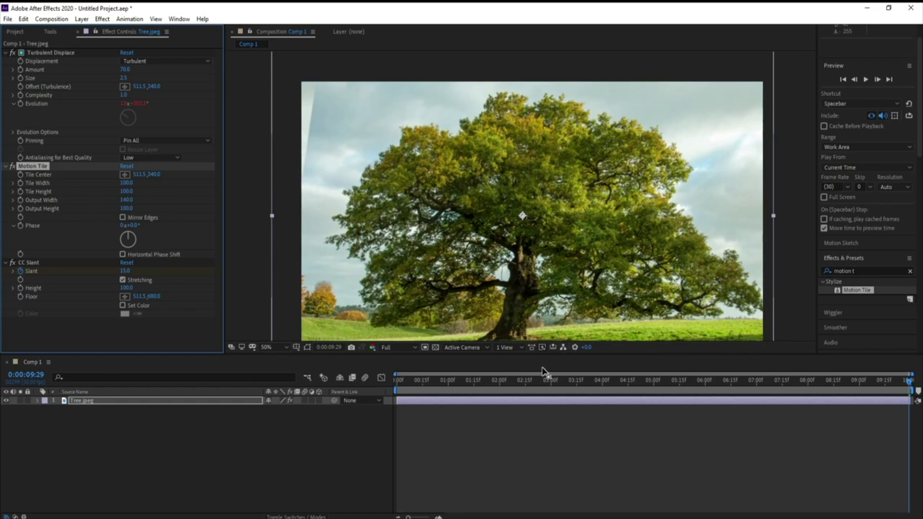
key(space)
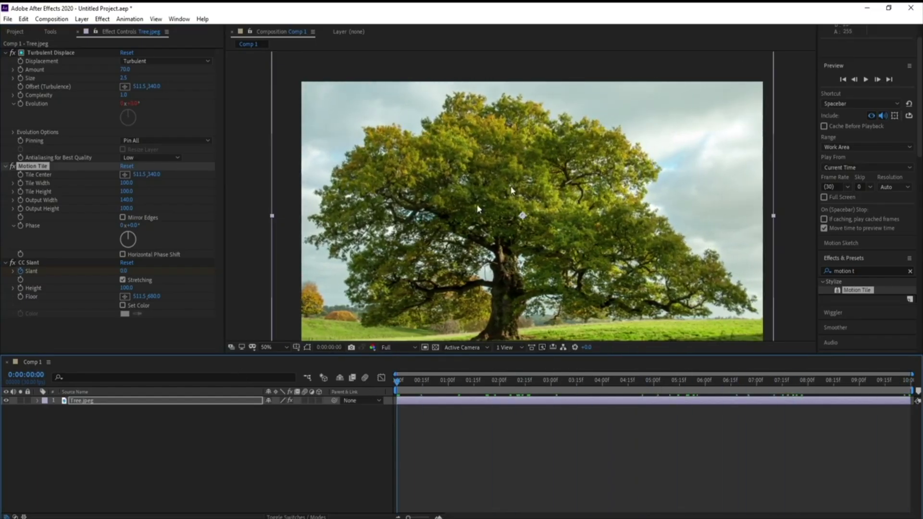
- Draw a closed Pen mask on the tree layer over the sky, as a strip above the crown widening down the tree's right side
click(121, 403)
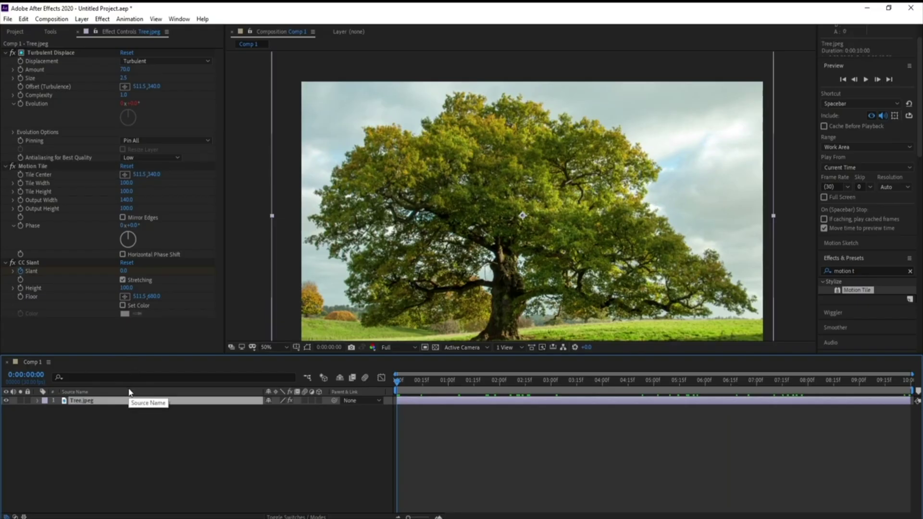
click(51, 32)
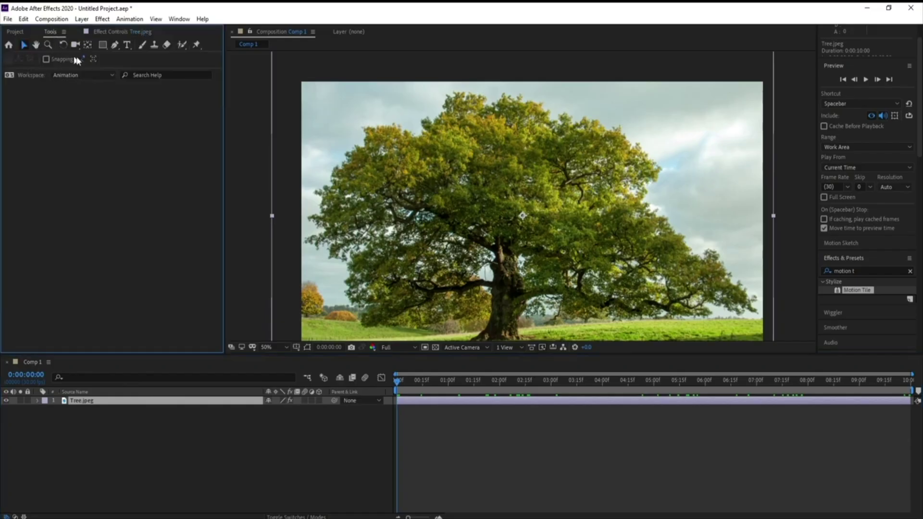
click(115, 46)
drag(678, 214, 705, 240)
click(719, 250)
click(748, 252)
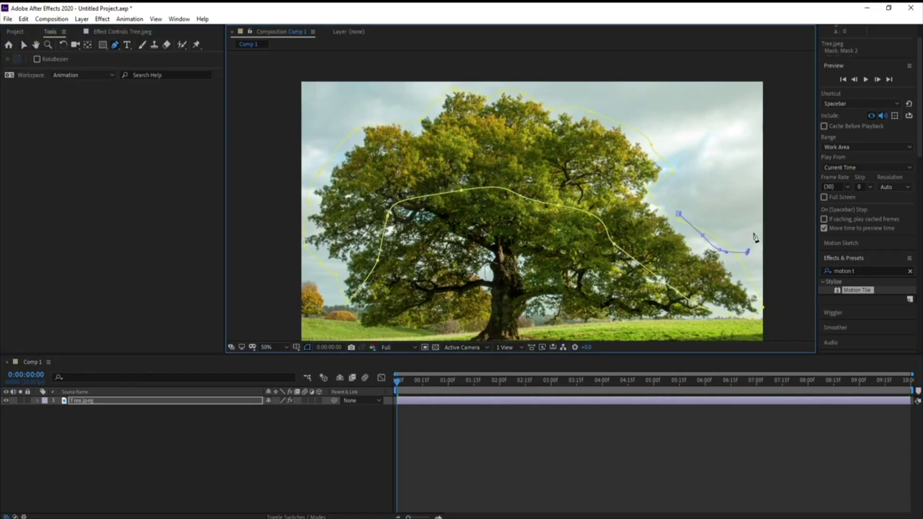
click(753, 217)
drag(751, 169, 753, 162)
click(753, 130)
click(746, 105)
click(685, 97)
click(647, 91)
click(620, 91)
click(590, 91)
click(531, 85)
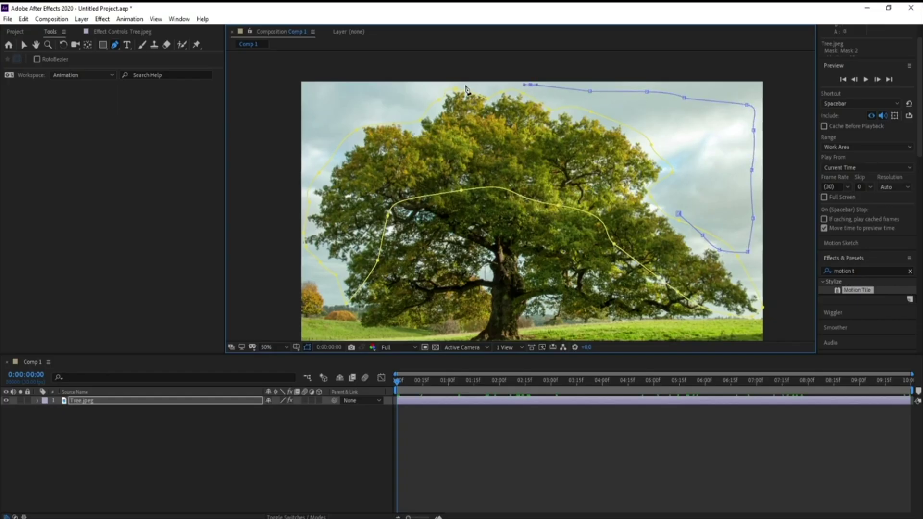
click(426, 86)
click(370, 95)
click(315, 114)
click(319, 123)
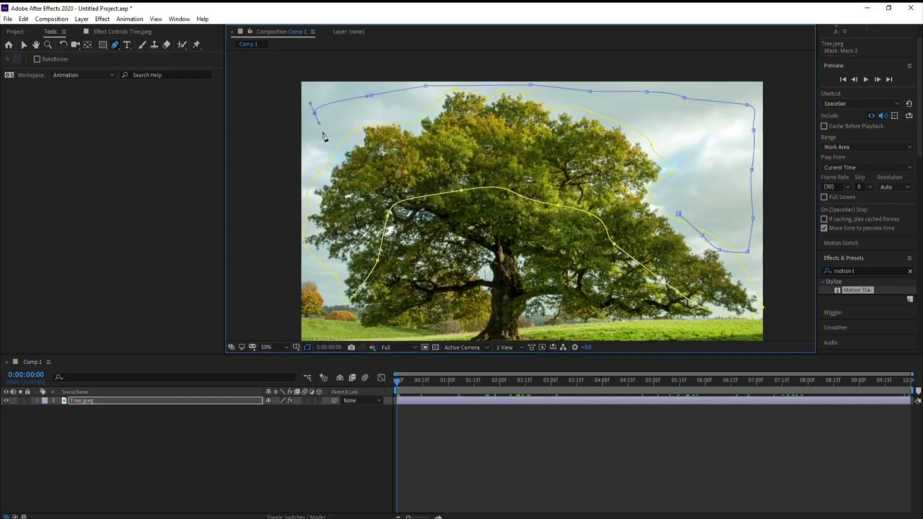
click(322, 131)
click(367, 118)
click(395, 118)
click(425, 99)
click(488, 90)
click(566, 94)
click(622, 109)
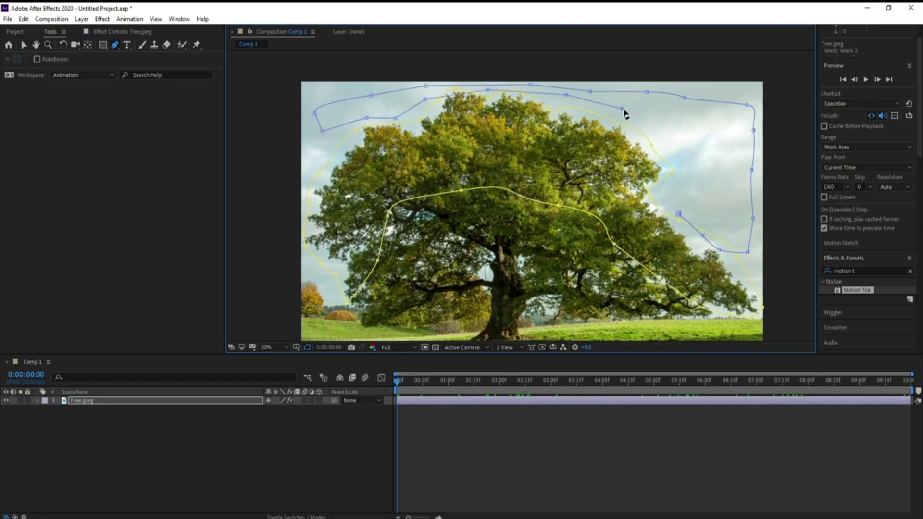
click(678, 120)
click(678, 214)
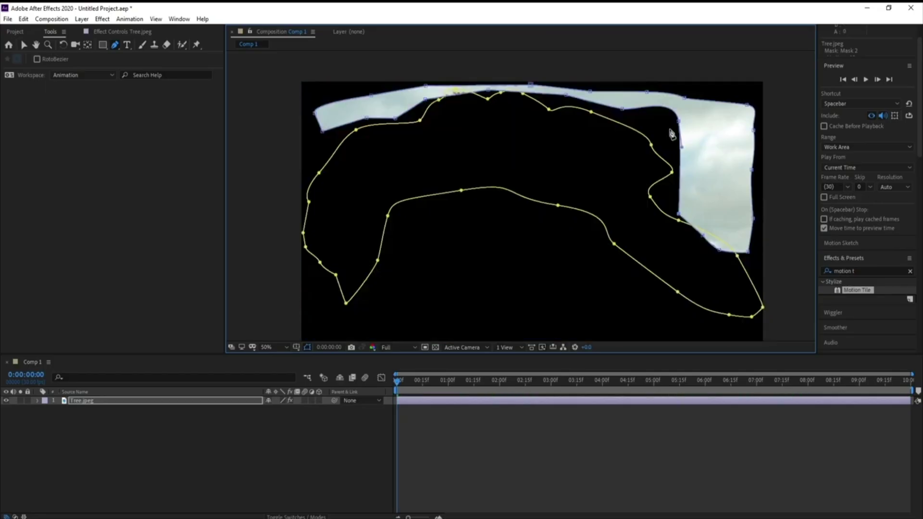
- Set the Mask Feather of Mask 2 to 20 pixels
click(35, 401)
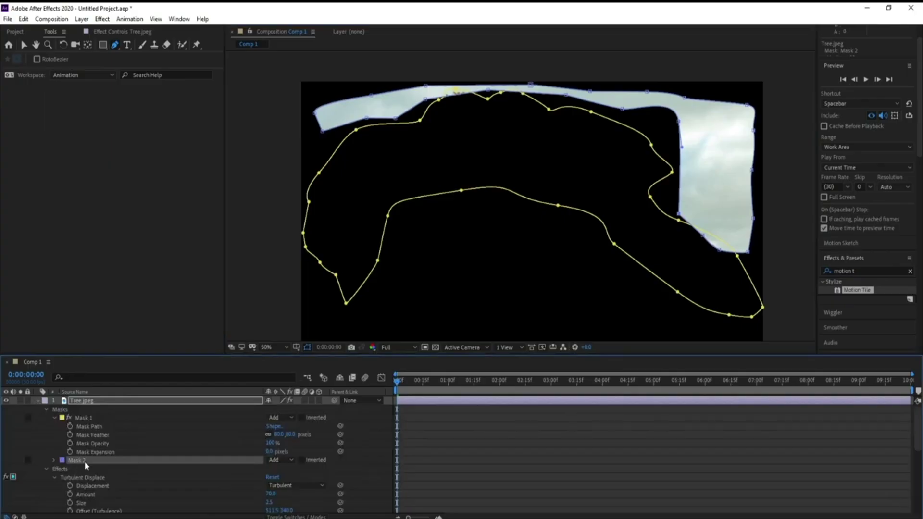
click(52, 461)
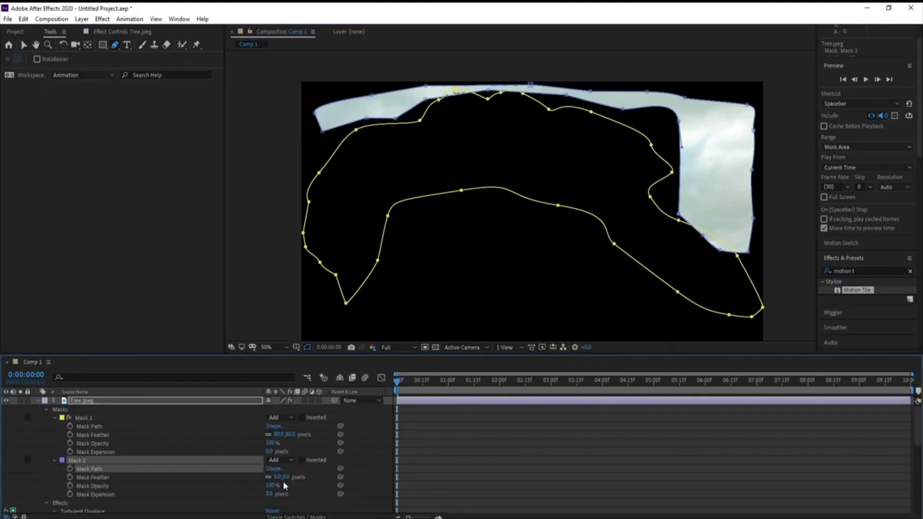
drag(277, 477, 285, 479)
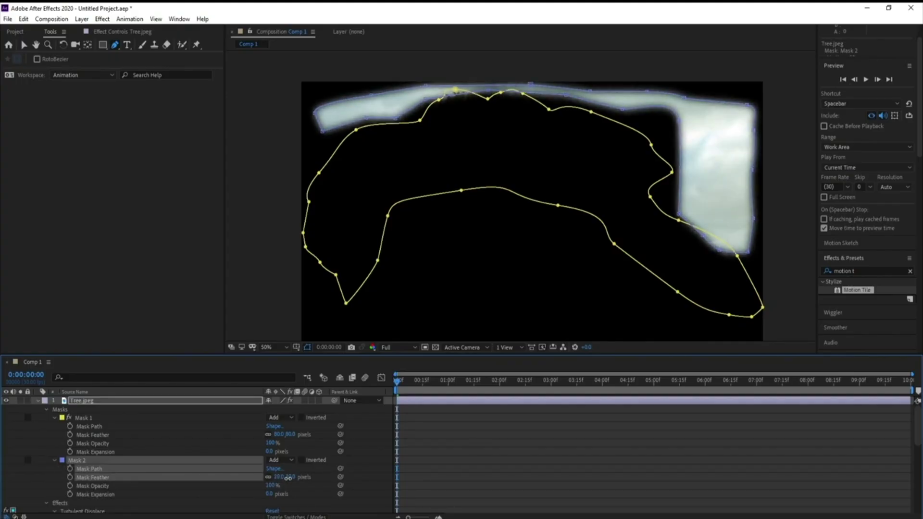
click(288, 478)
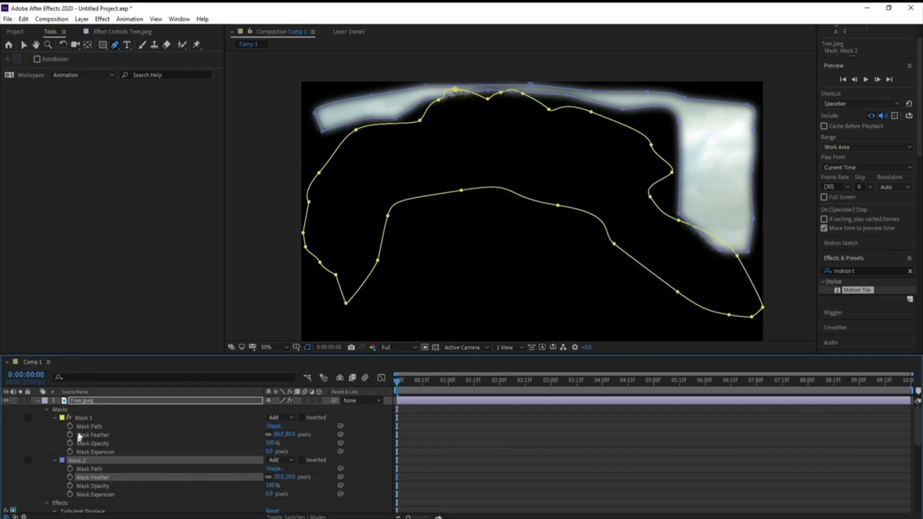
- Add a mask reference to CC Slant's compositing options on the tree layer
click(54, 417)
click(54, 427)
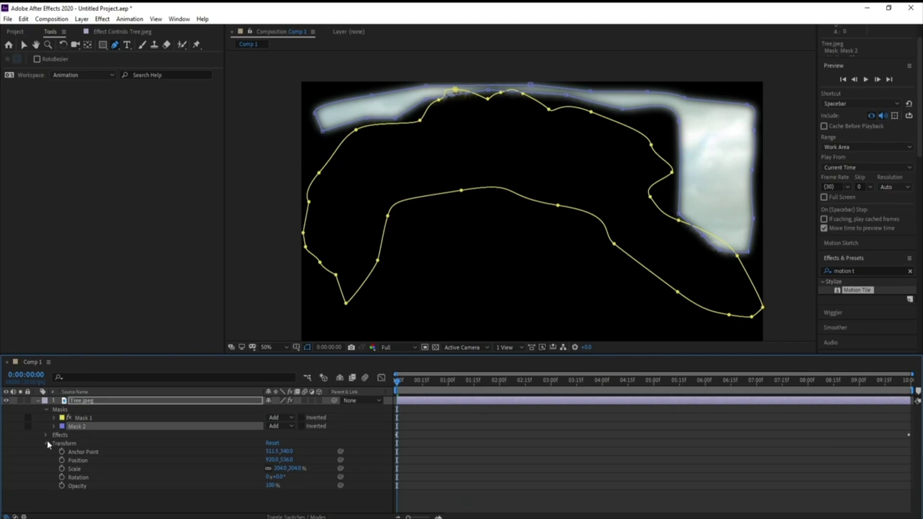
click(46, 435)
click(46, 436)
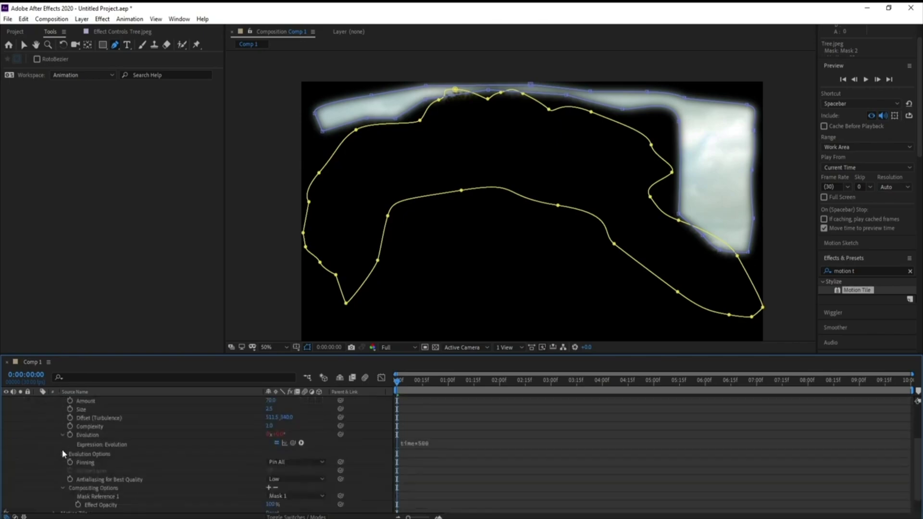
scroll(65, 451, down, 3)
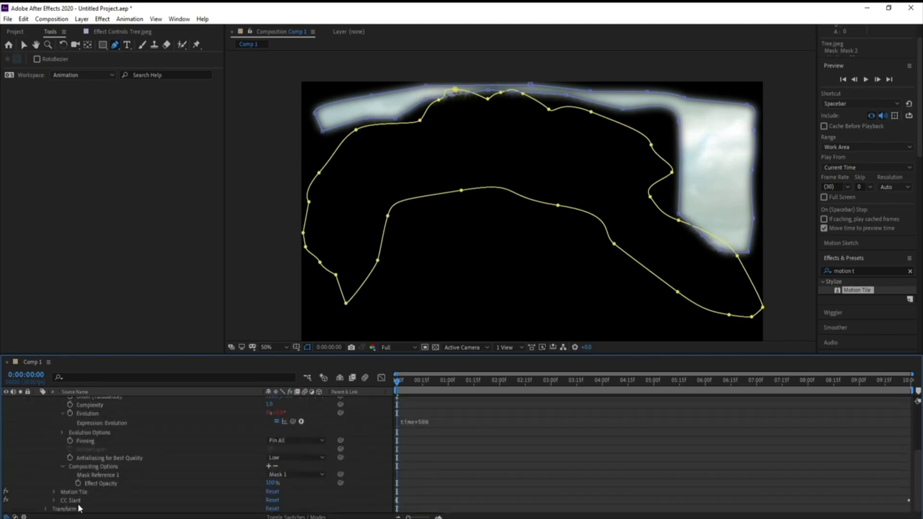
click(53, 501)
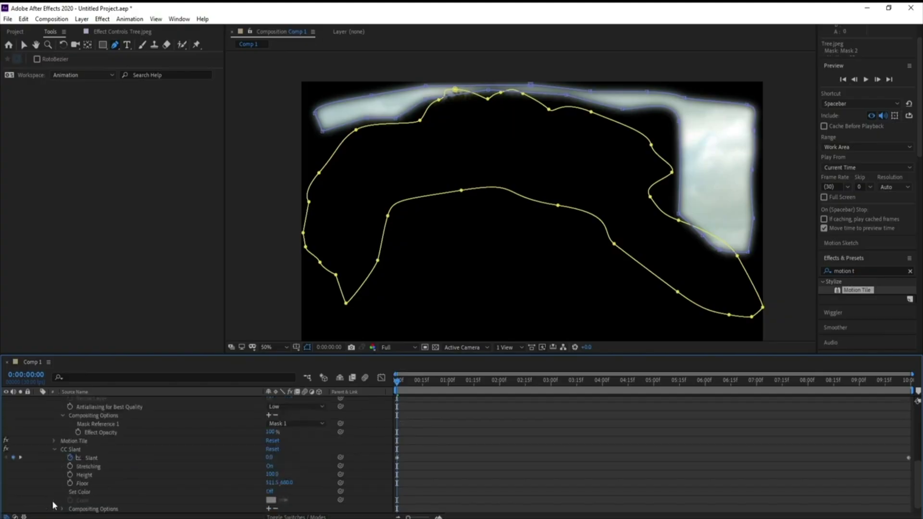
scroll(144, 462, down, 1)
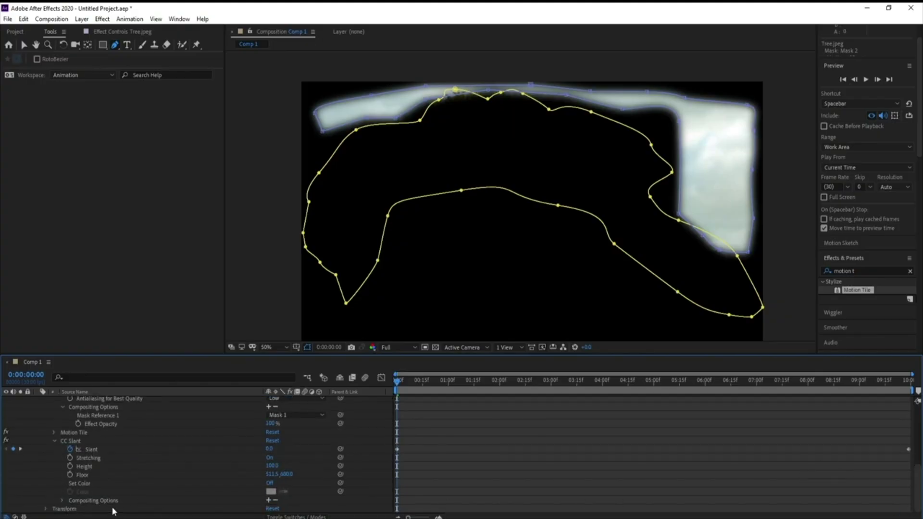
click(269, 501)
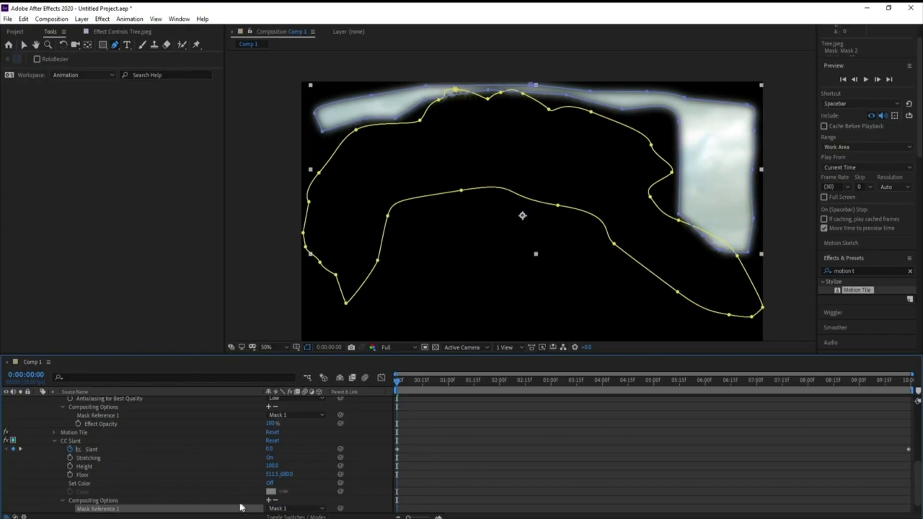
- Set CC Slant's mask reference to Mask 2 and hide the mask outlines in the composition view
click(289, 510)
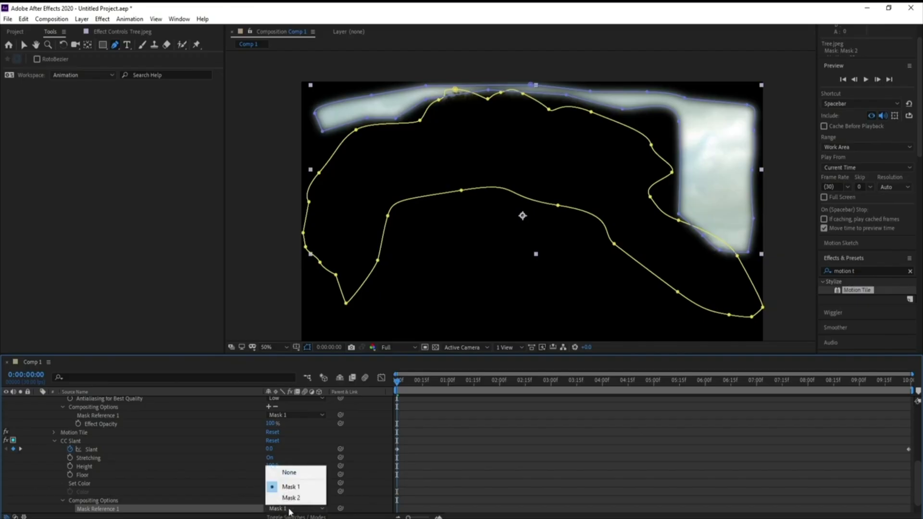
click(292, 498)
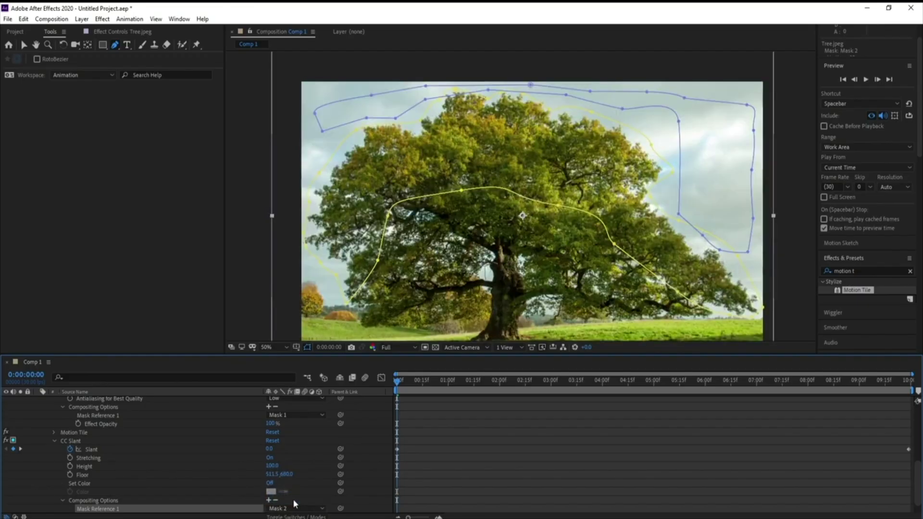
click(308, 348)
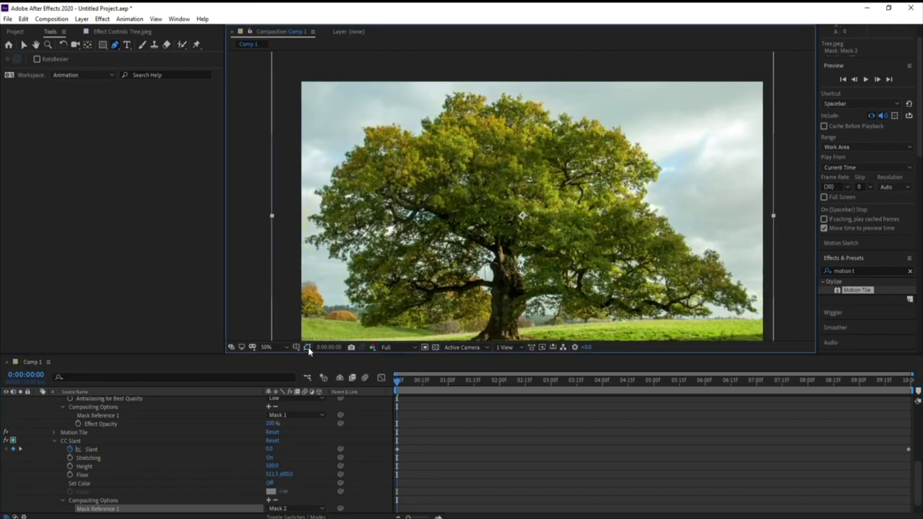
- Preview the sky and foliage motion from the start of the composition
key(space)
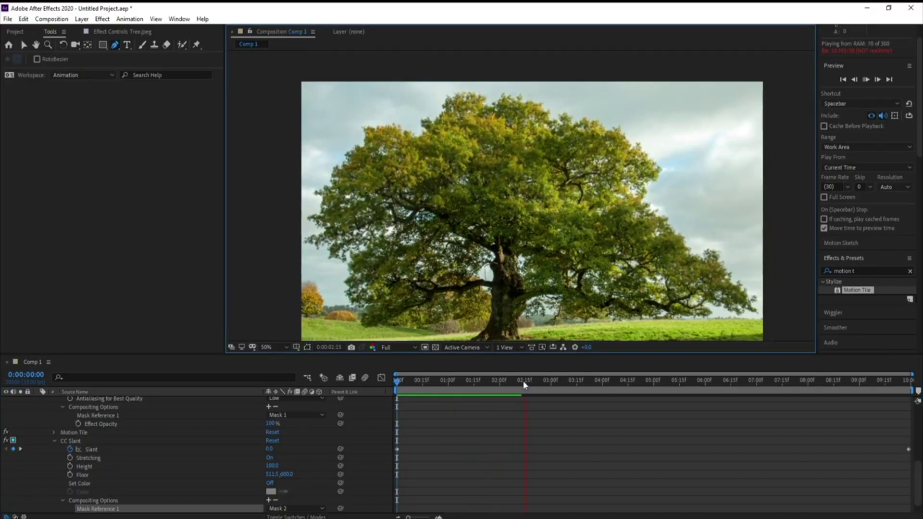
key(space)
drag(528, 381, 396, 390)
key(space)
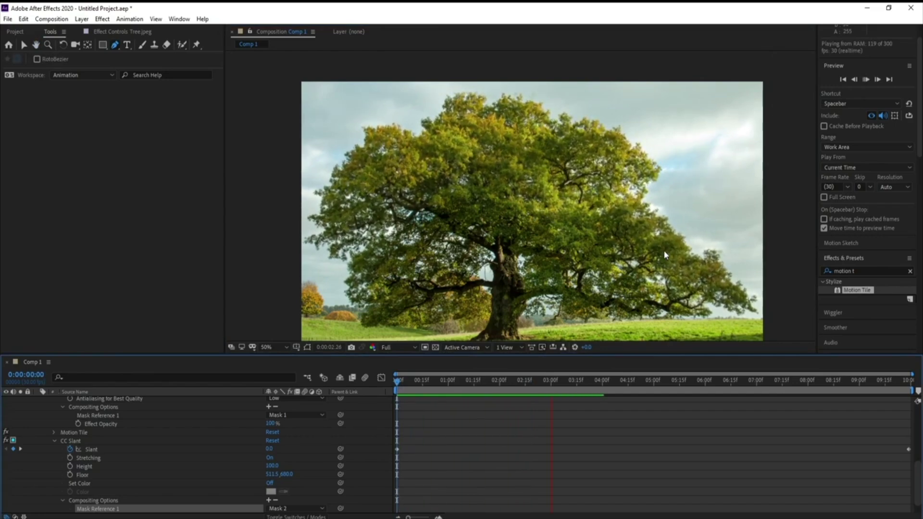
key(space)
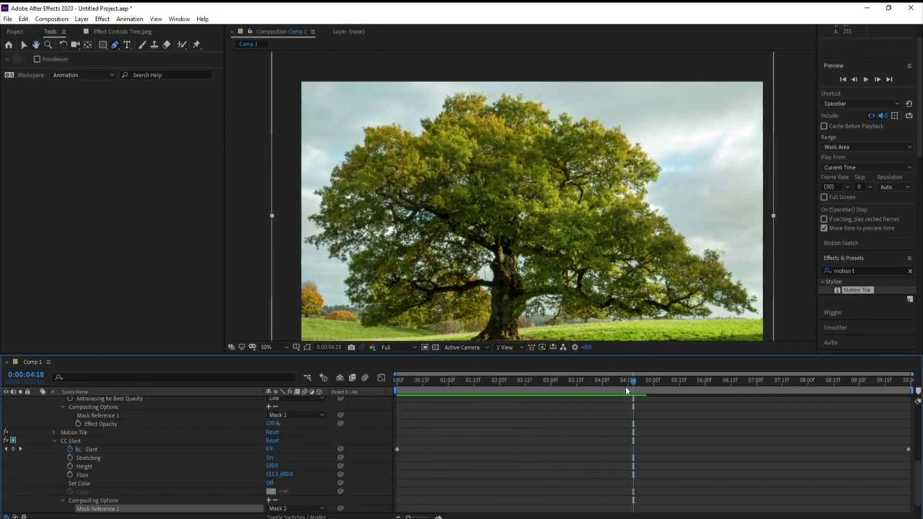
drag(574, 406, 336, 424)
- Collapse the tree layer's properties in the timeline
scroll(125, 434, up, 6)
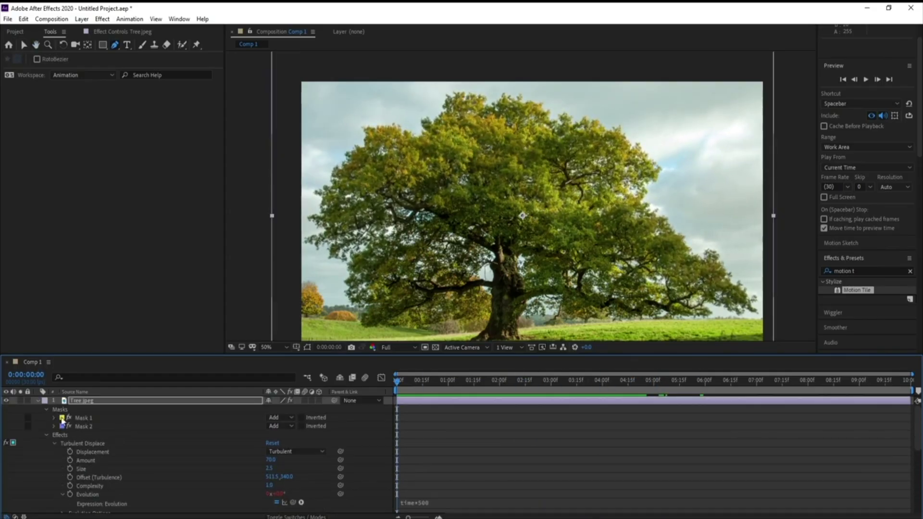
click(38, 401)
click(72, 402)
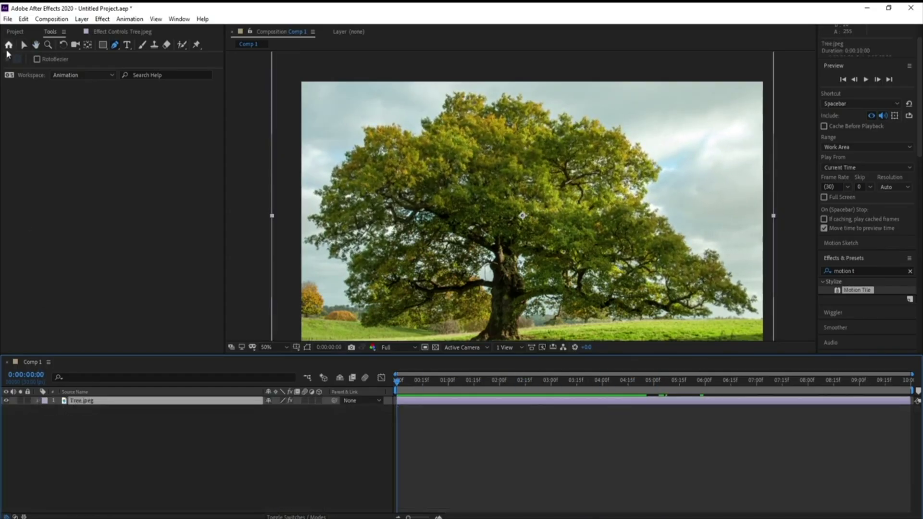
- Import Birds Flying Green Screen 4k.mp4 and place it above the tree layer with its audio muted
click(8, 20)
mouse_move(131, 162)
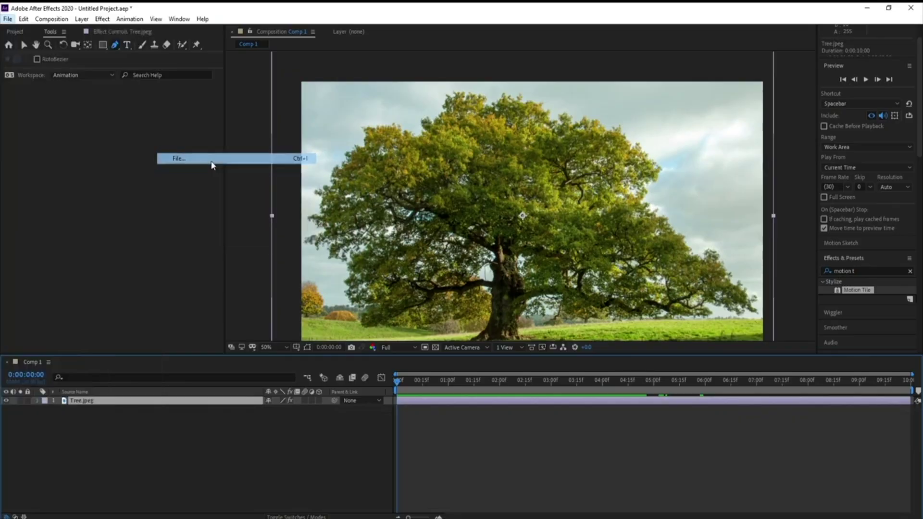
click(289, 165)
double_click(242, 118)
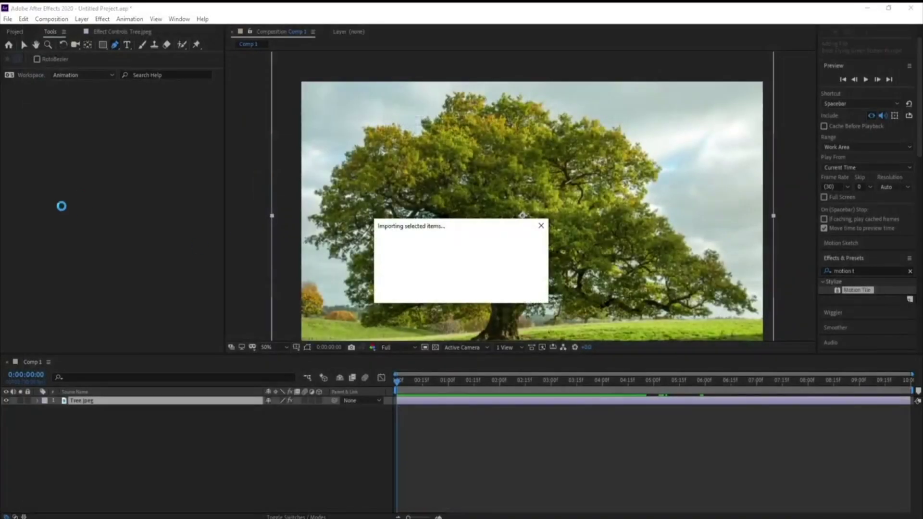
drag(34, 128, 119, 406)
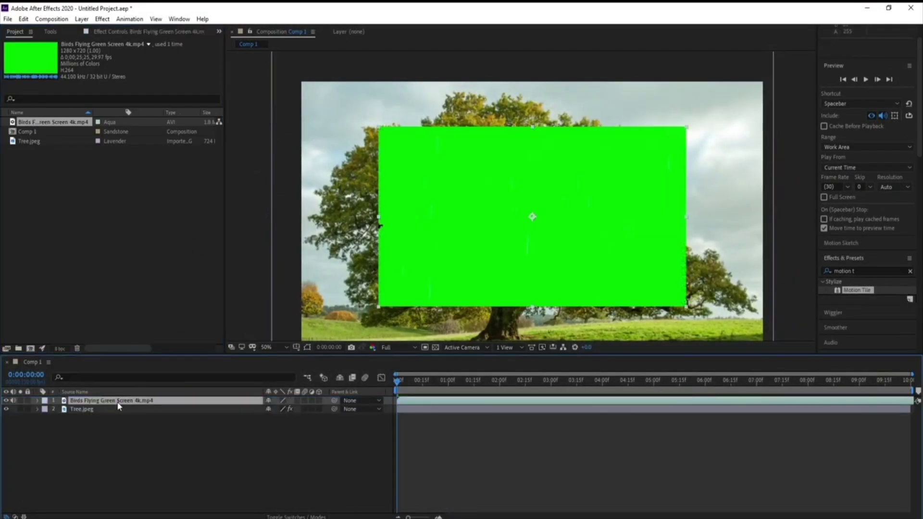
click(13, 400)
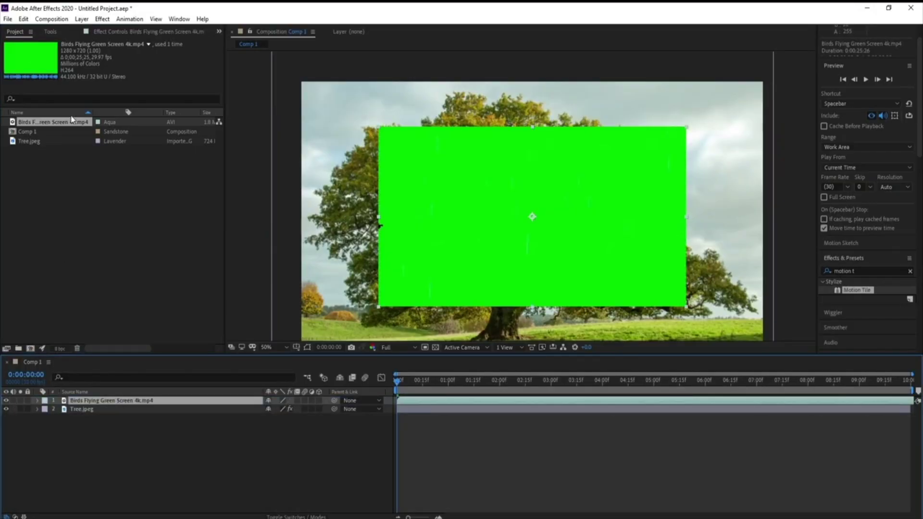
- Apply Keylight (1.2) to the birds layer and sample its green background as the Screen Colour
click(102, 19)
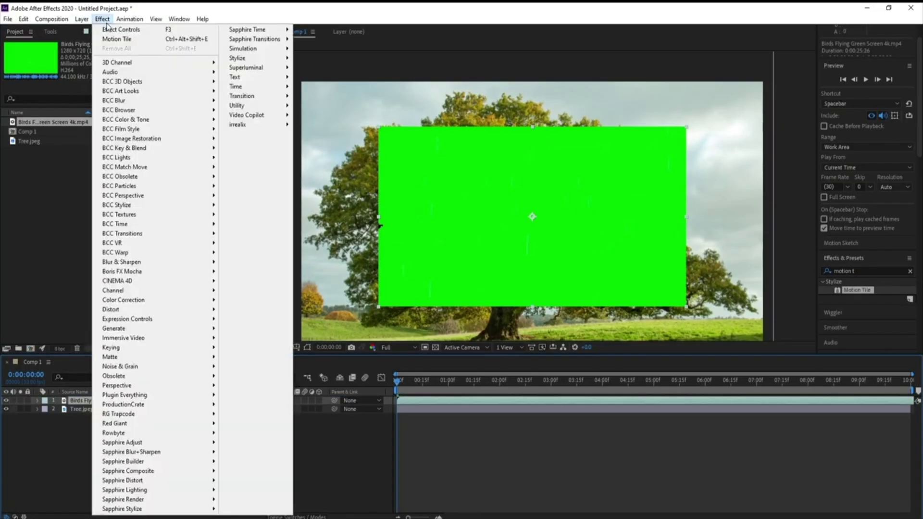
mouse_move(164, 348)
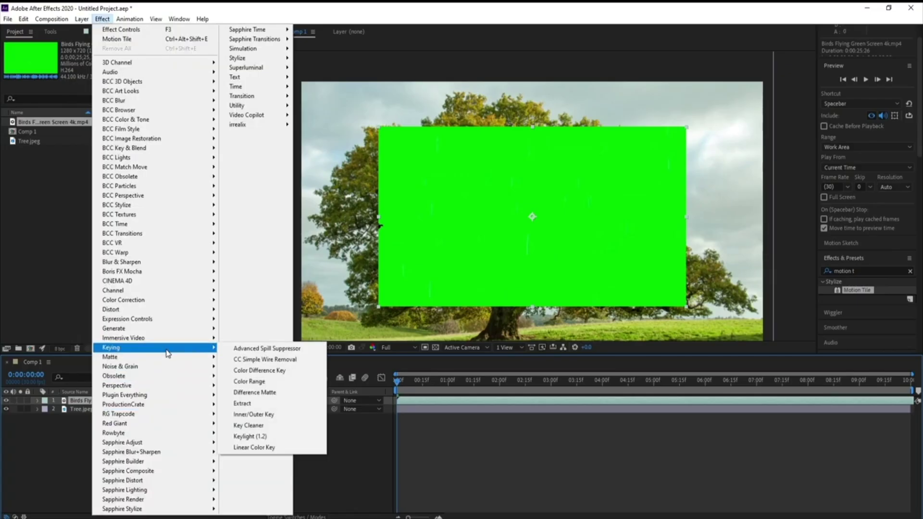
click(259, 437)
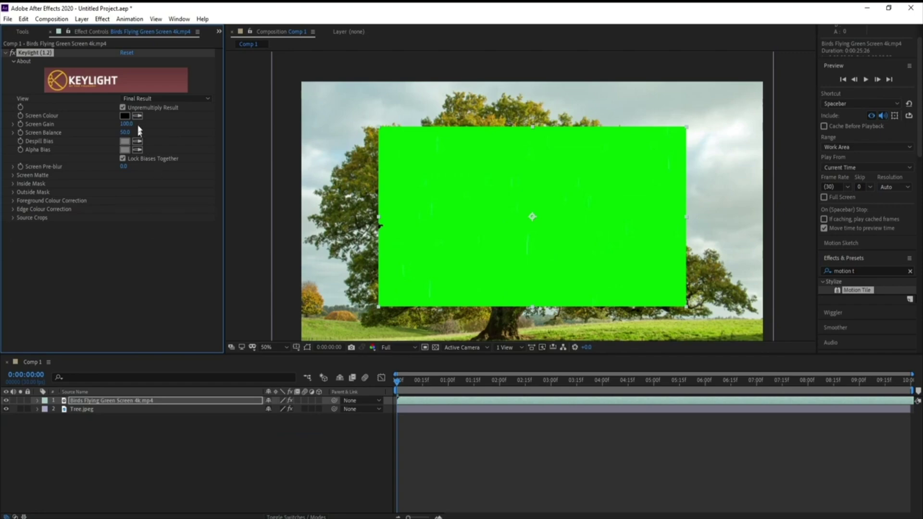
click(416, 153)
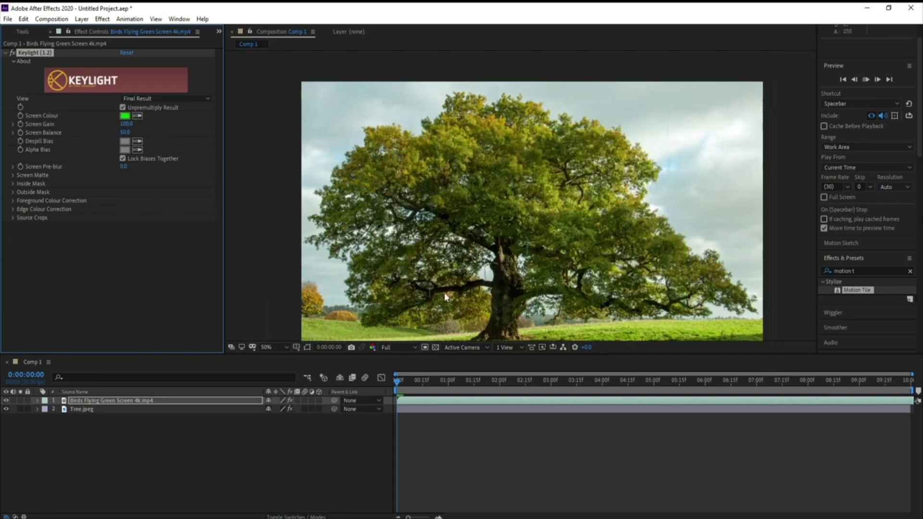
- Scale the birds layer to 151% so it spans the composition's width
click(168, 406)
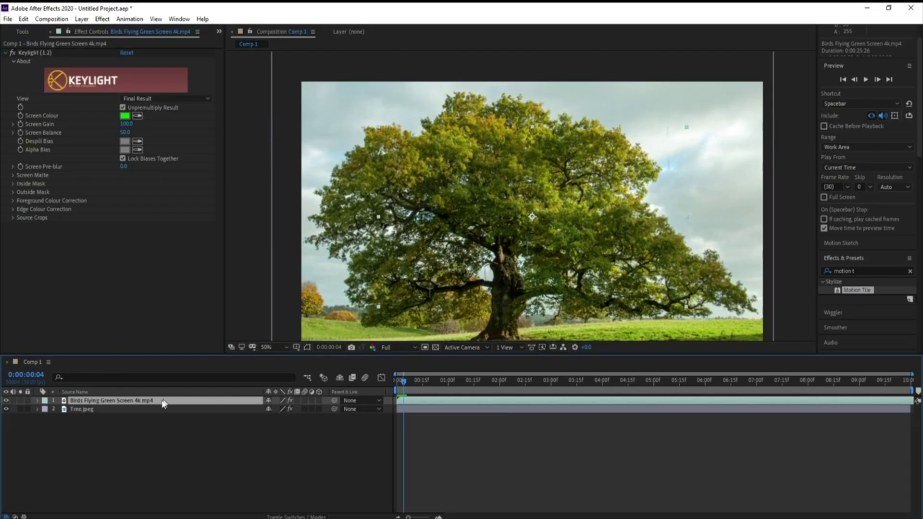
key(s)
drag(294, 409, 319, 412)
click(479, 412)
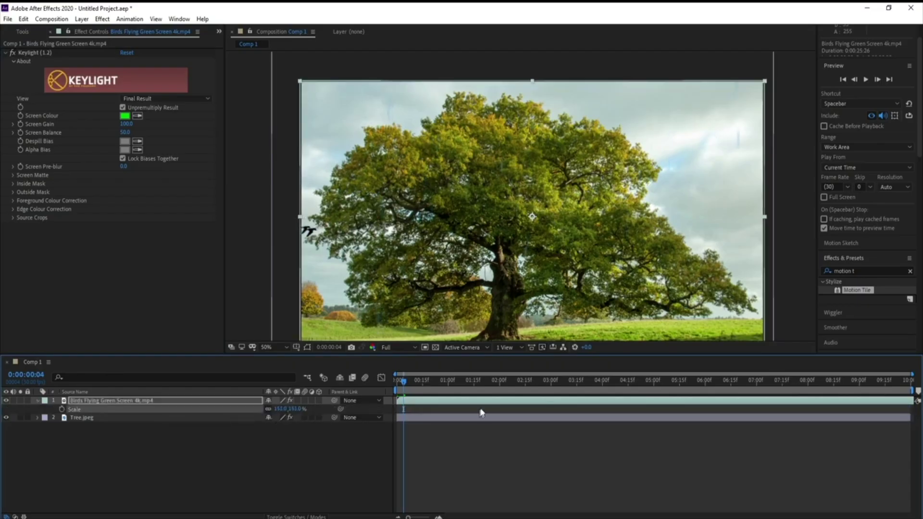
- Apply Tint to the birds layer and set Map Black To to a near-white, FFF5F5, at a frame showing the birds
key(space)
drag(454, 392, 498, 389)
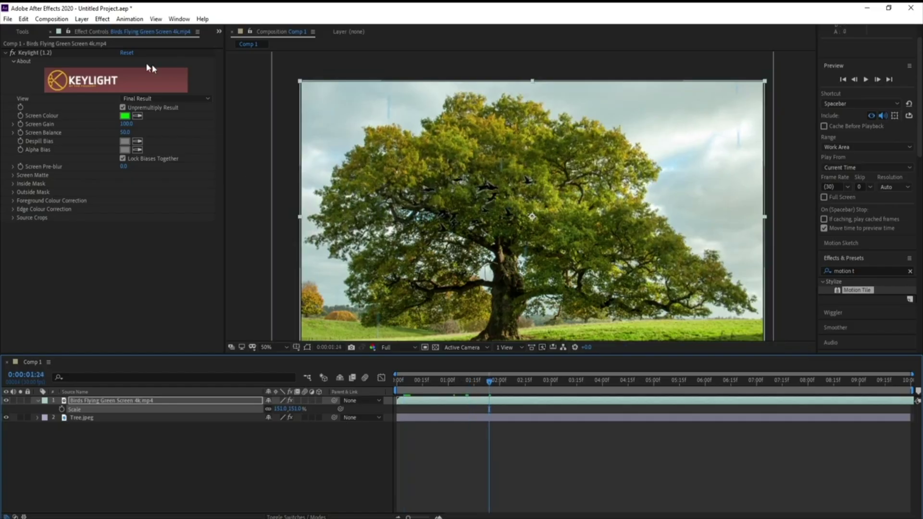
click(103, 19)
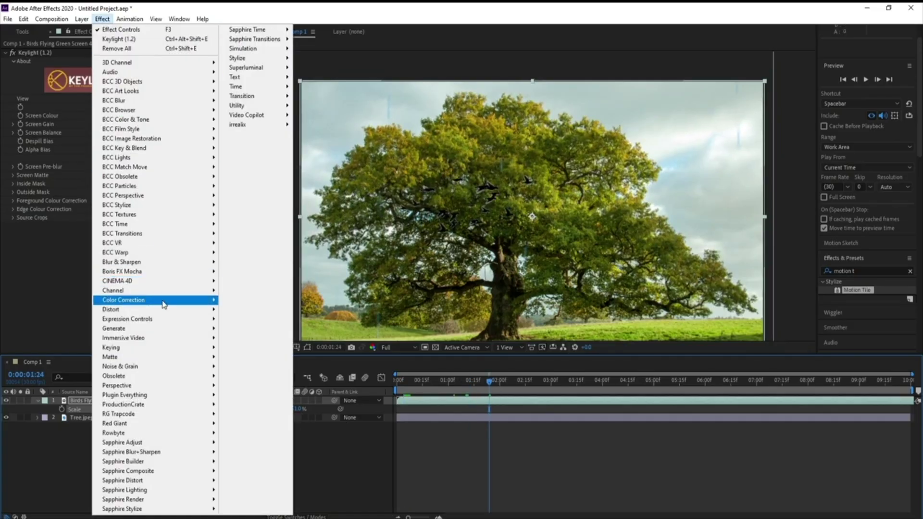
mouse_move(163, 303)
click(263, 502)
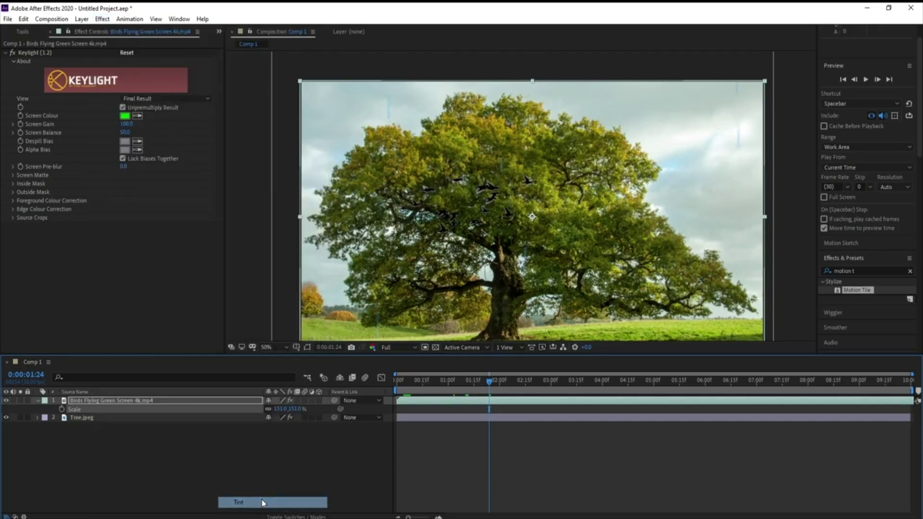
click(125, 234)
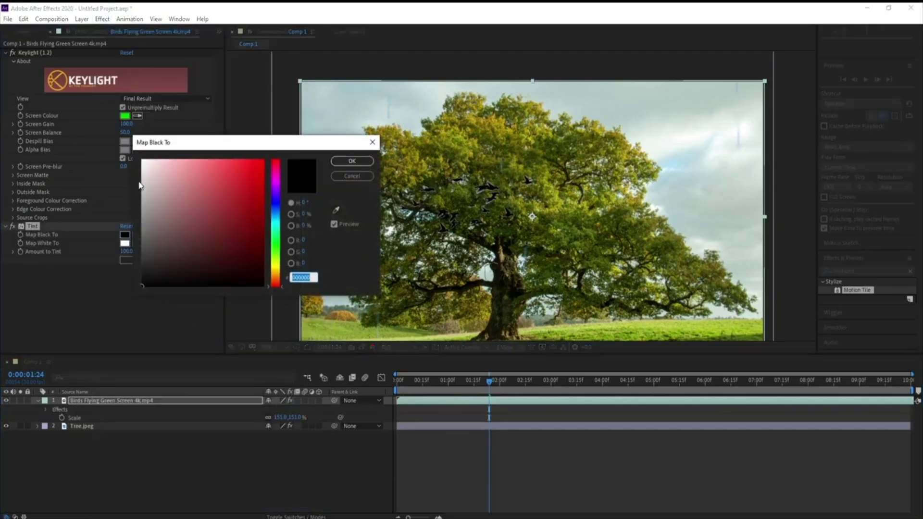
drag(144, 181, 146, 160)
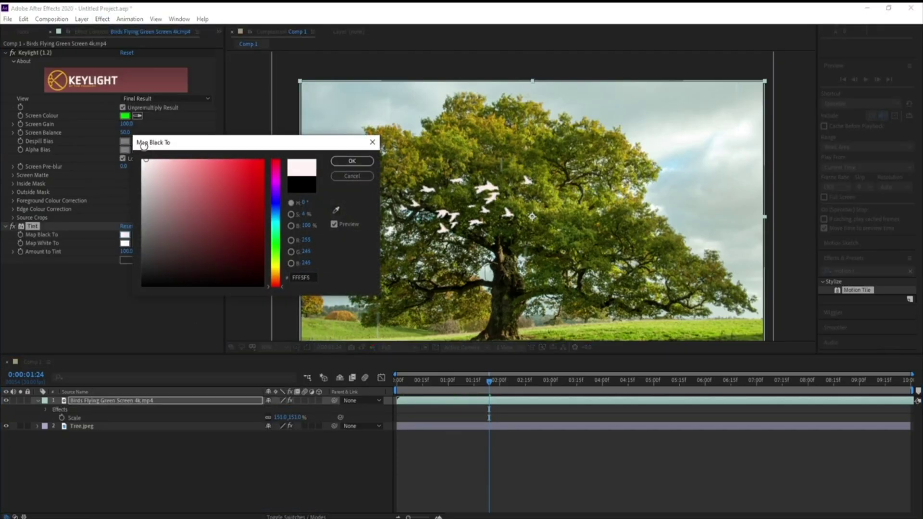
click(352, 161)
- Preview the composition with the white birds flying across the tree and sky
key(space)
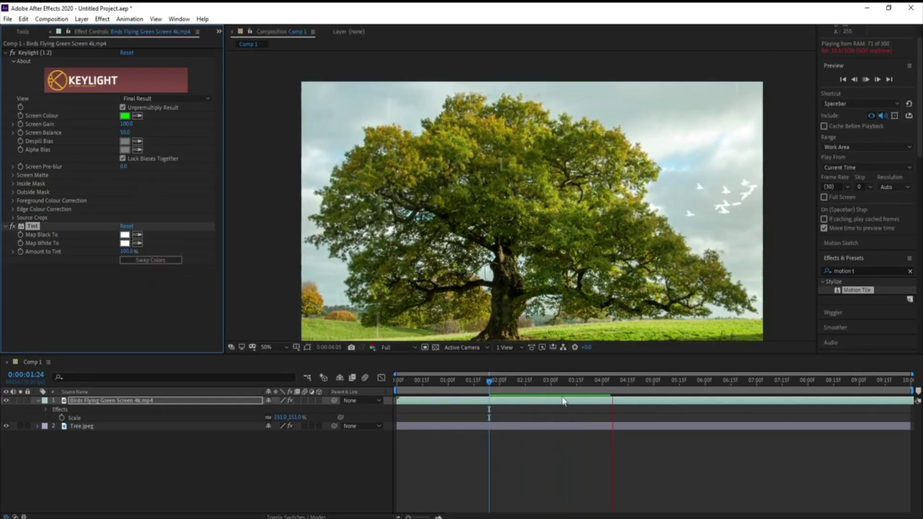
key(space)
drag(513, 381, 398, 413)
key(space)
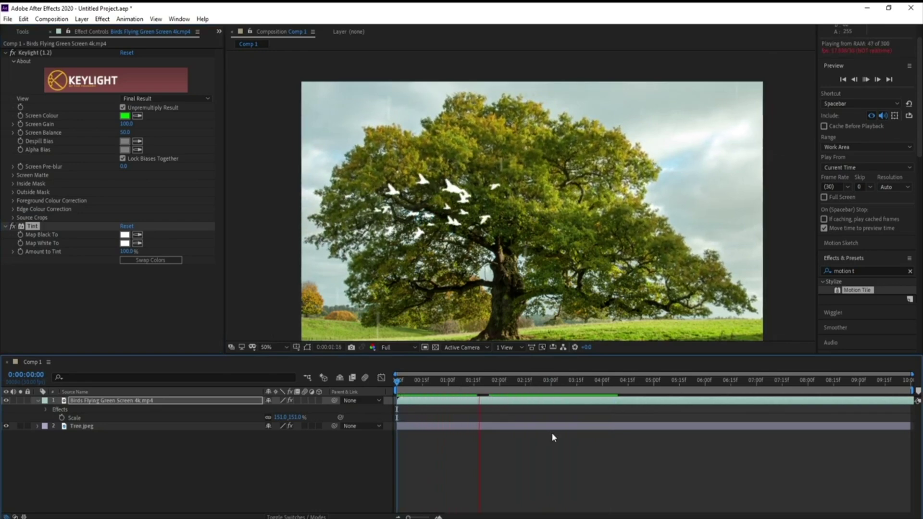
key(space)
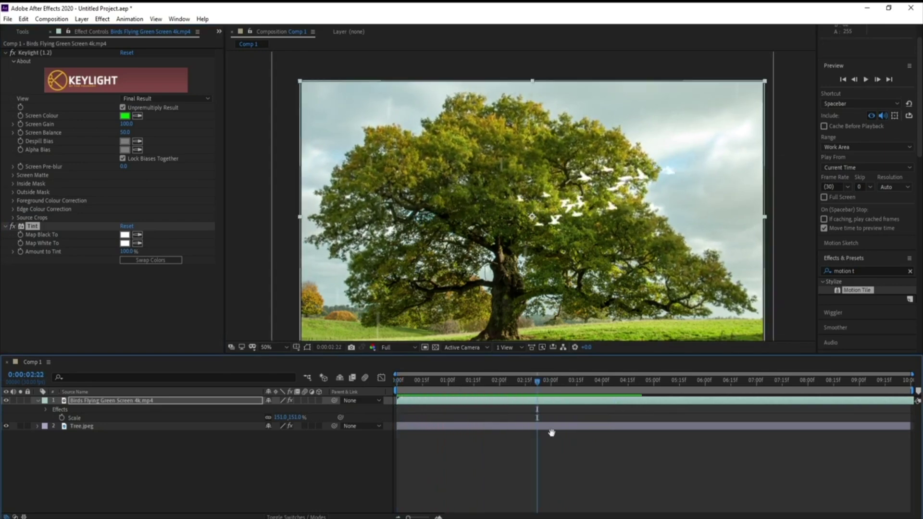
key(space)
key(space)
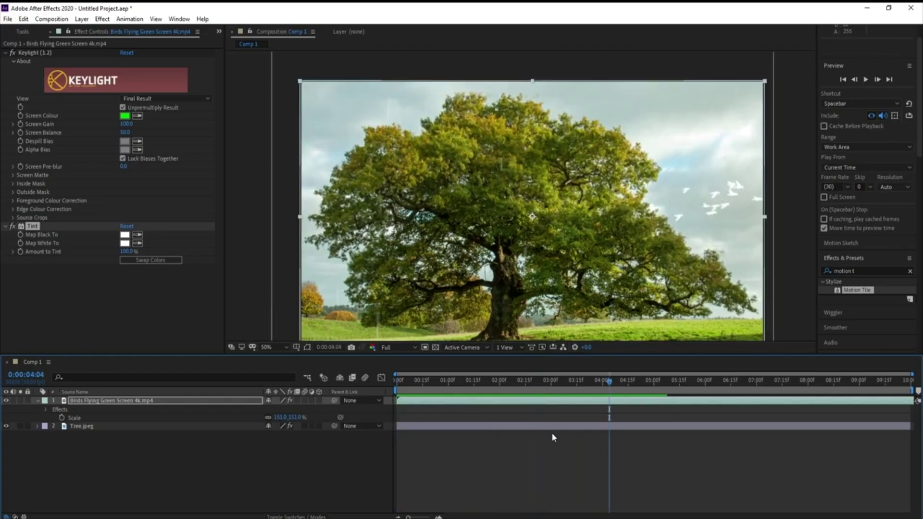
mouse_move(583, 380)
mouse_down()
mouse_move(470, 381)
mouse_move(570, 391)
mouse_up()
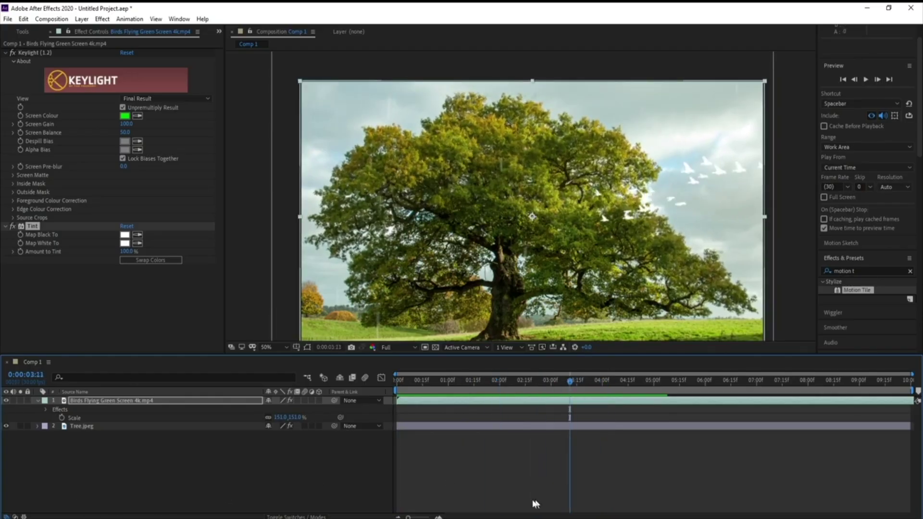